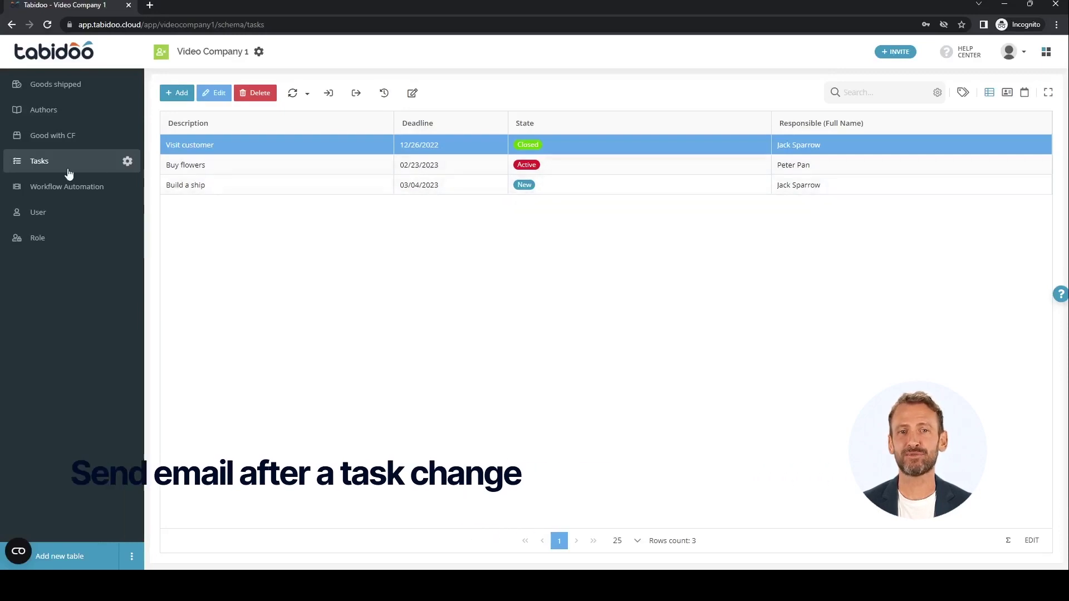
# Check the User table, then switch to the empty Workflow Automation table
pyautogui.click(40, 212)
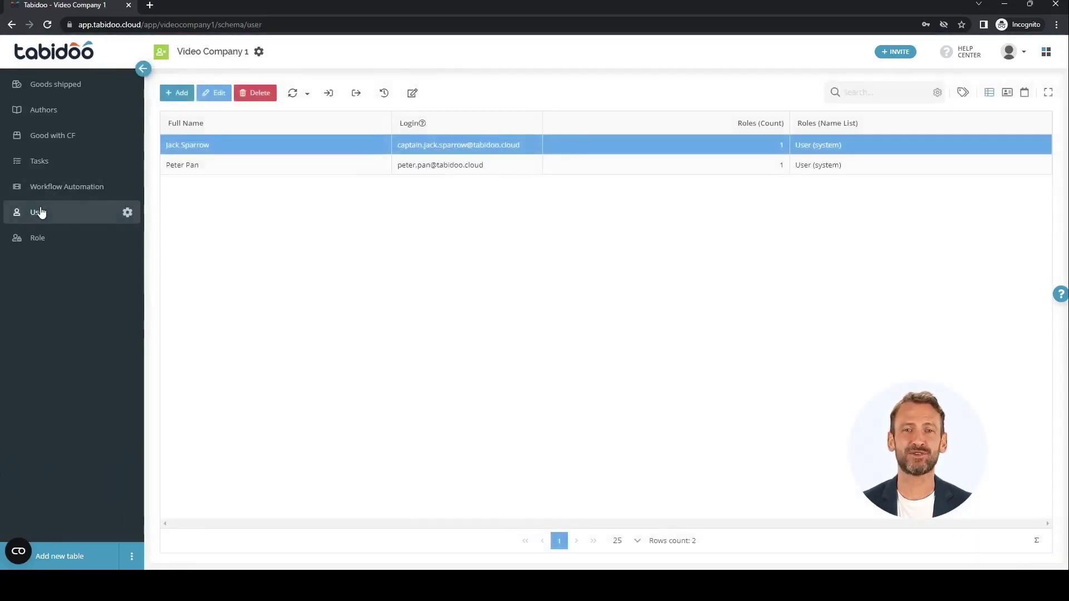
pyautogui.click(47, 190)
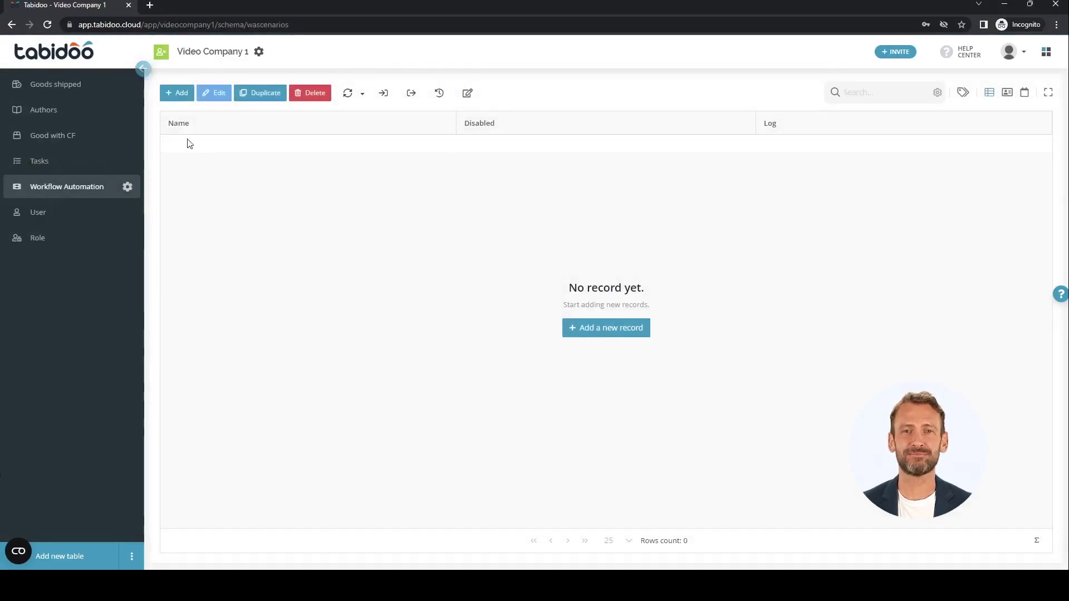
# Create workflow 'Send notification after change' with a When record changed trigger on Tasks
pyautogui.click(178, 94)
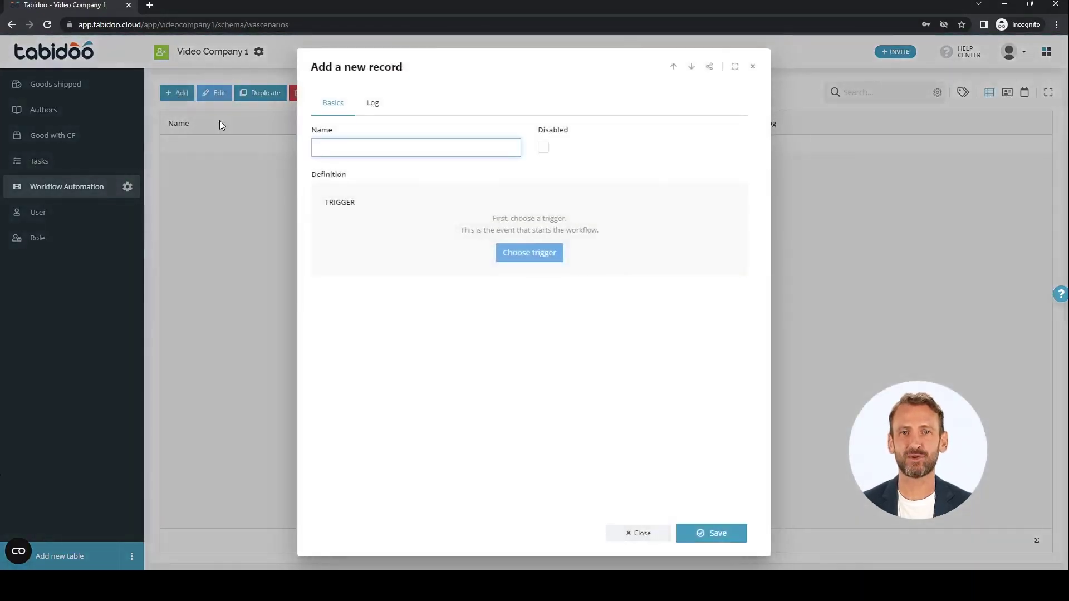
pyautogui.write('Send notification after change')
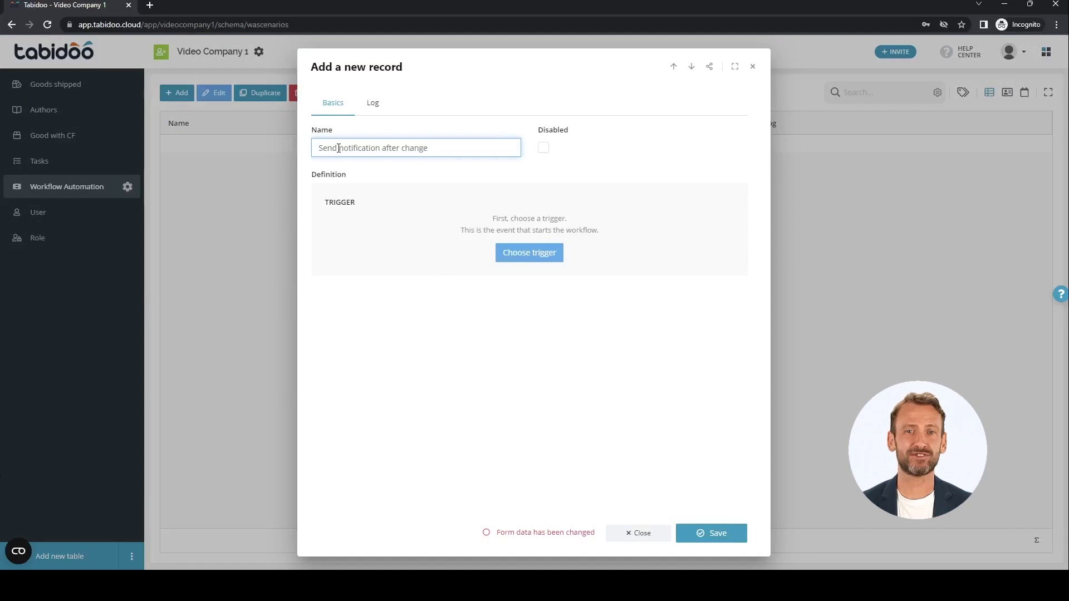
pyautogui.click(502, 254)
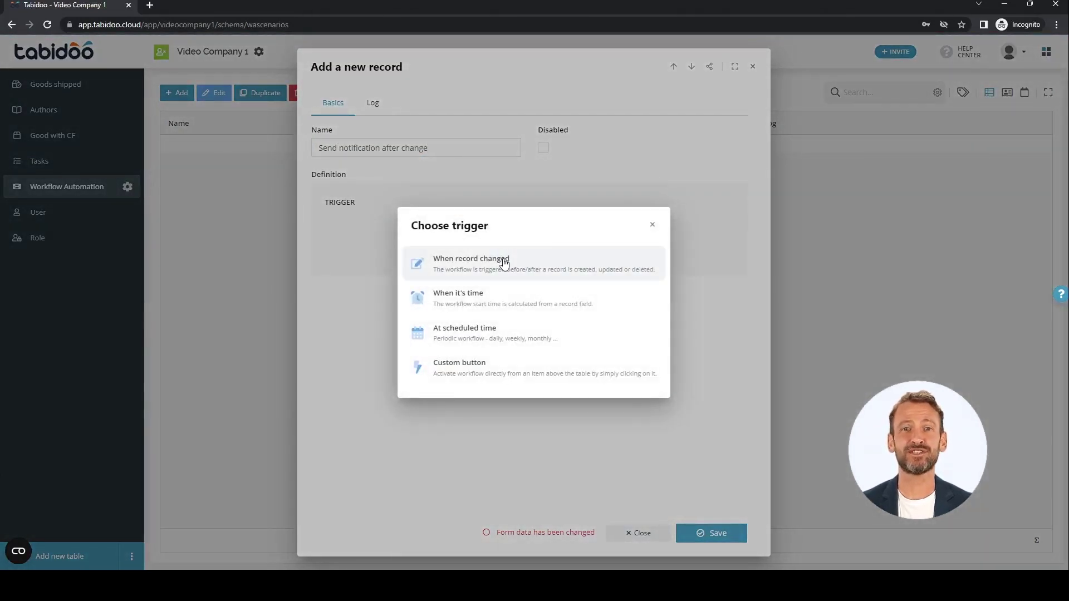
pyautogui.click(505, 265)
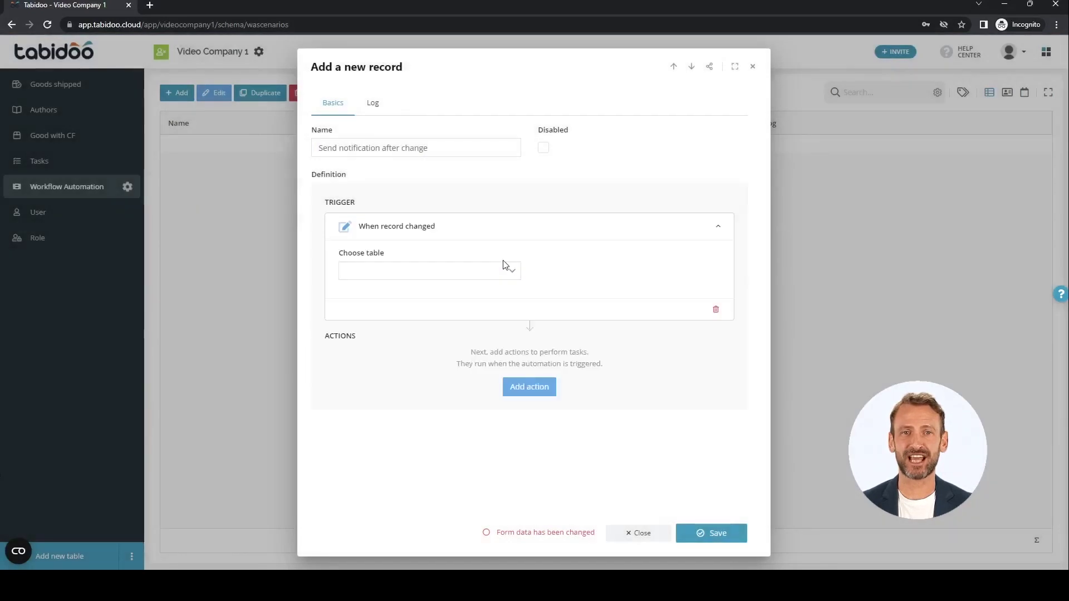
pyautogui.click(499, 277)
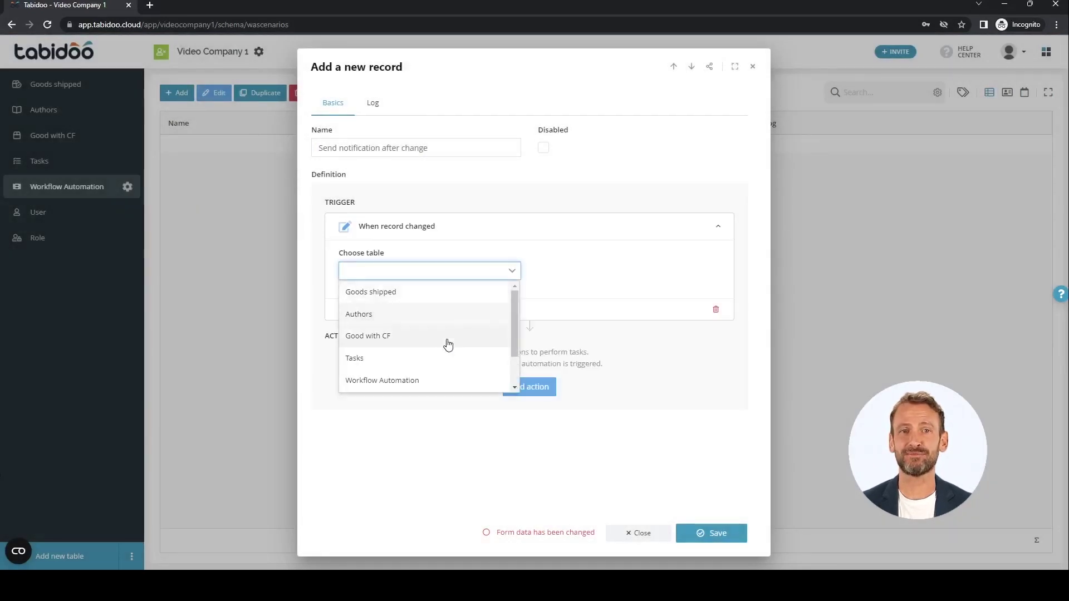
pyautogui.click(439, 358)
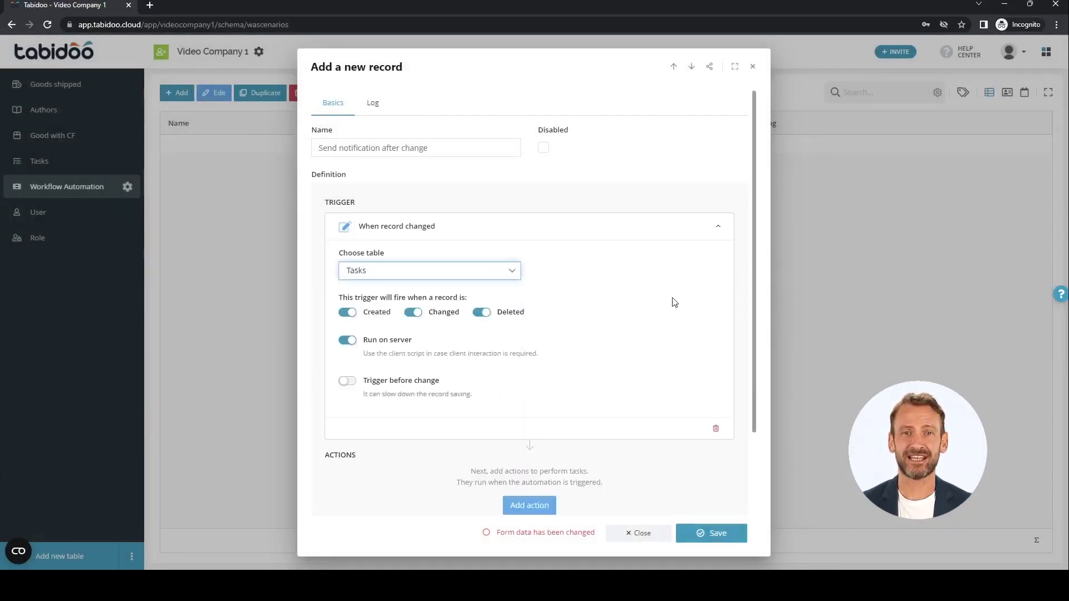
pyautogui.scroll(-2, 758, 209)
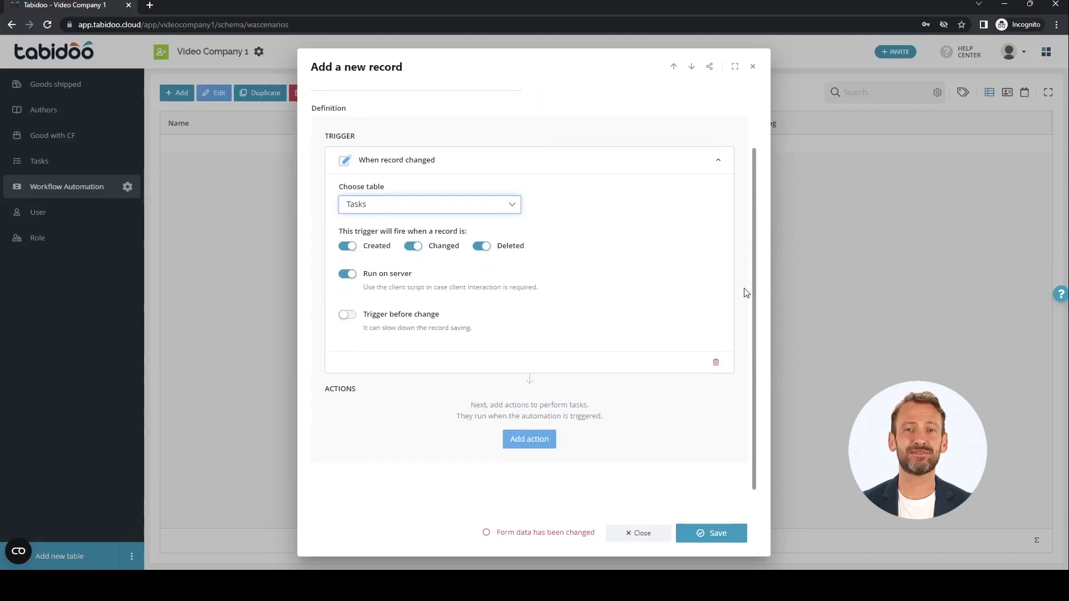
# Add a Send email action to the workflow
pyautogui.click(530, 442)
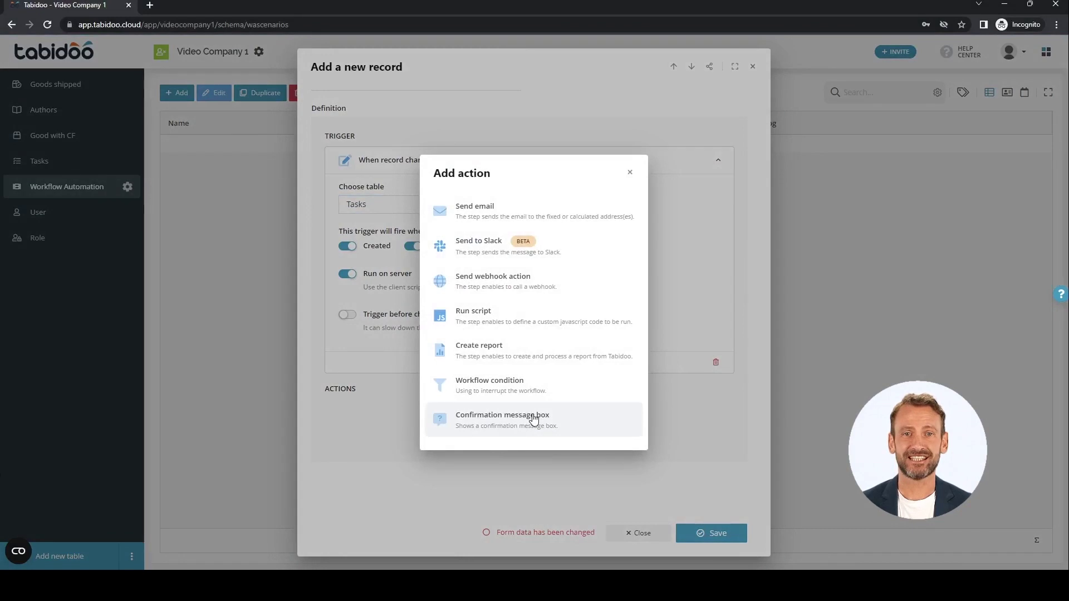
pyautogui.click(495, 216)
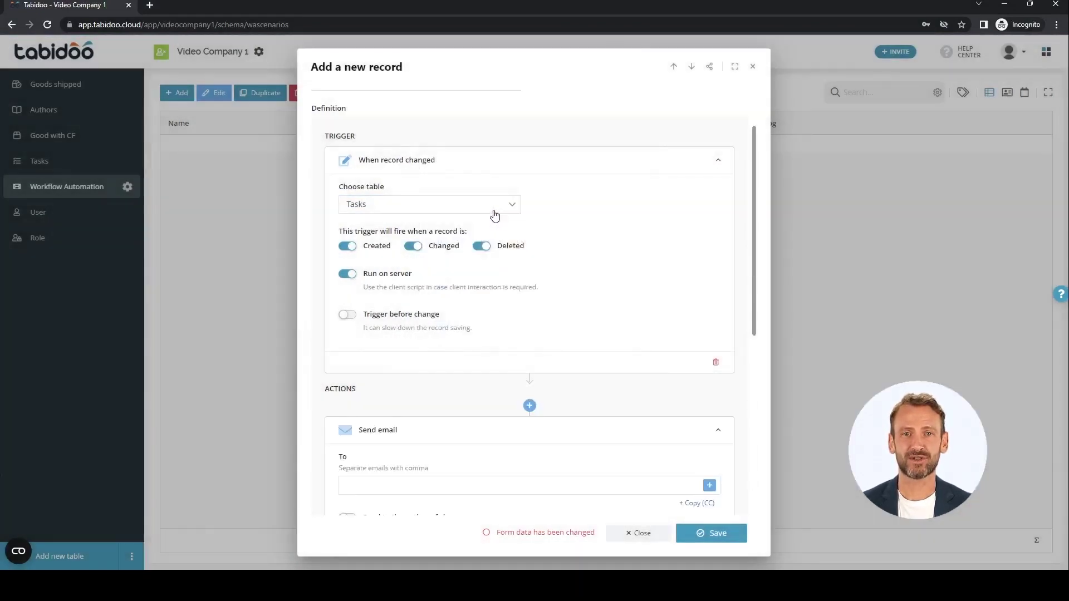
pyautogui.moveTo(757, 178); pyautogui.dragTo(750, 279)
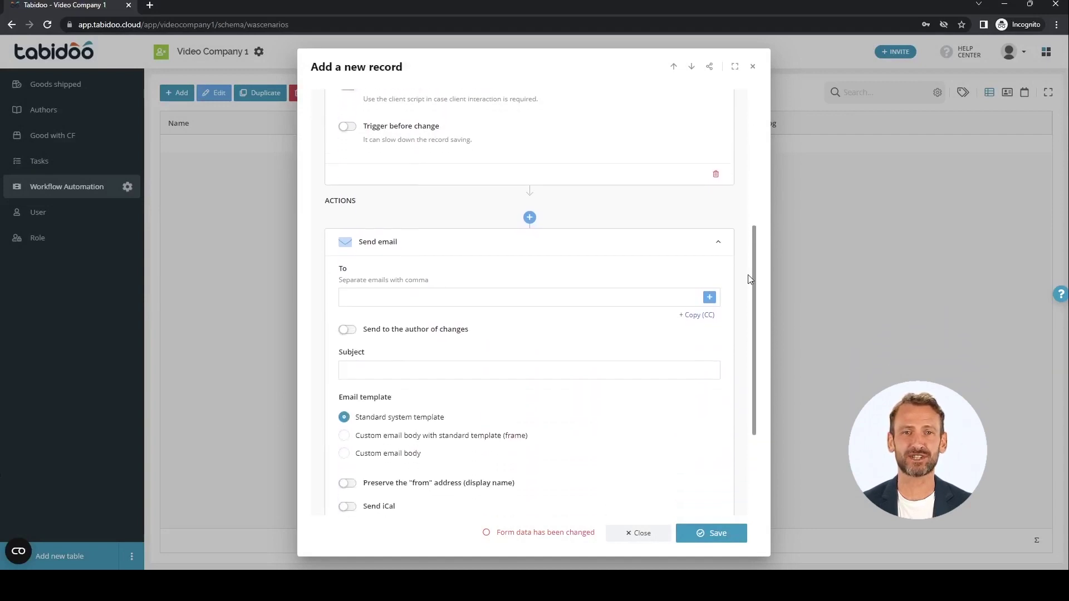
# Browse the system value, role and fixed address recipient options for the To field
pyautogui.click(709, 288)
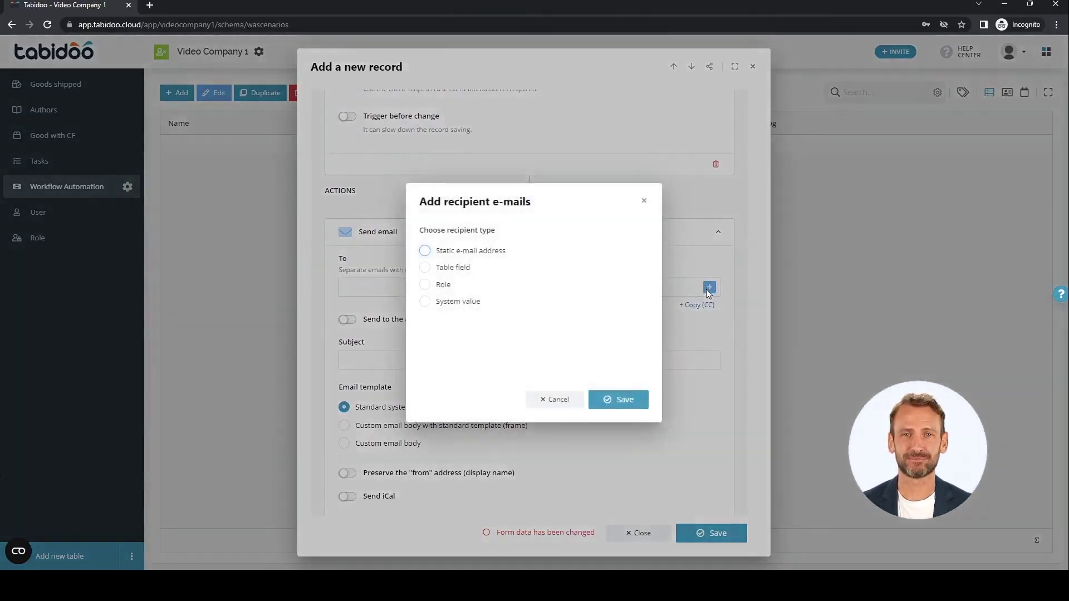
pyautogui.click(425, 302)
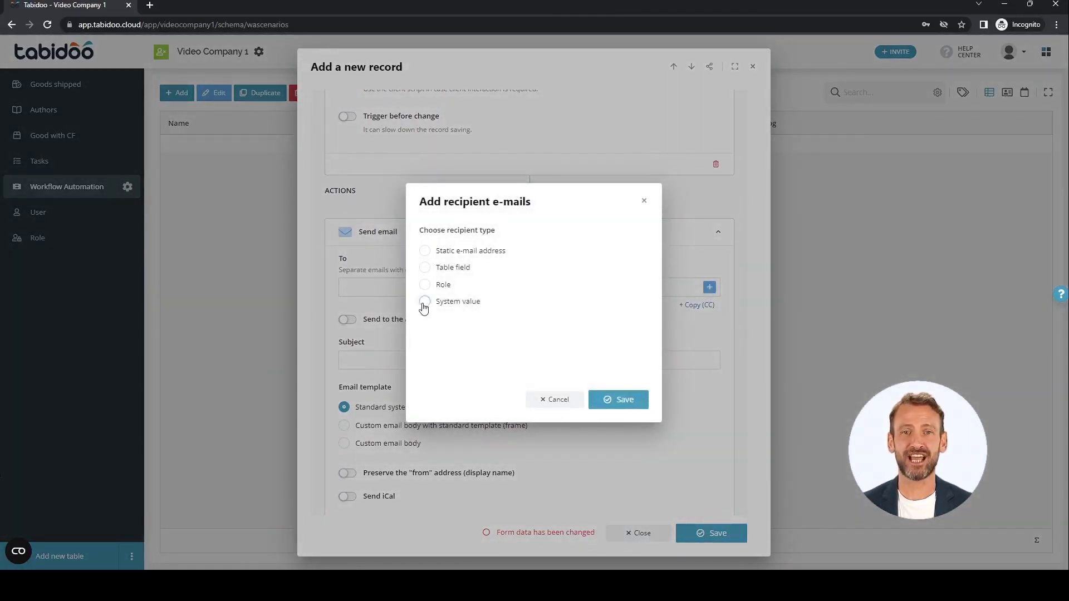
pyautogui.click(449, 352)
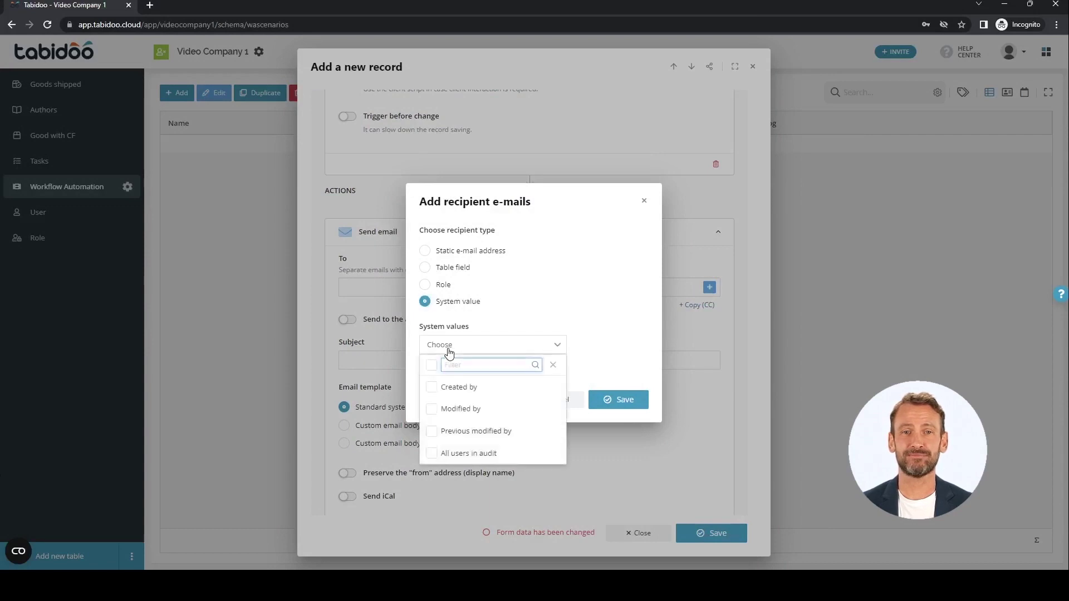
pyautogui.click(445, 345)
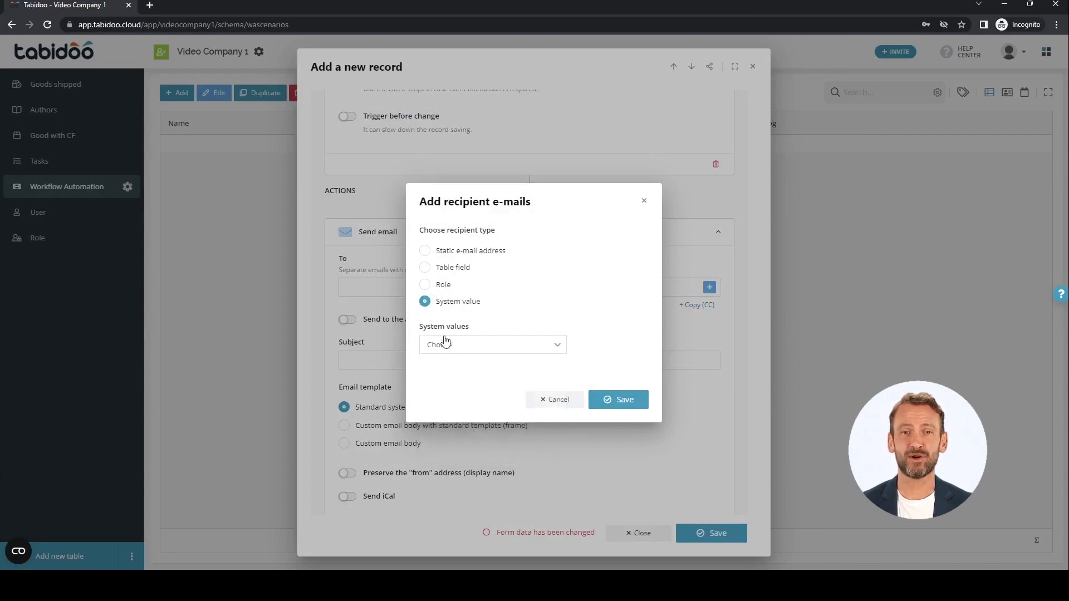
pyautogui.click(425, 285)
pyautogui.click(440, 347)
pyautogui.click(440, 346)
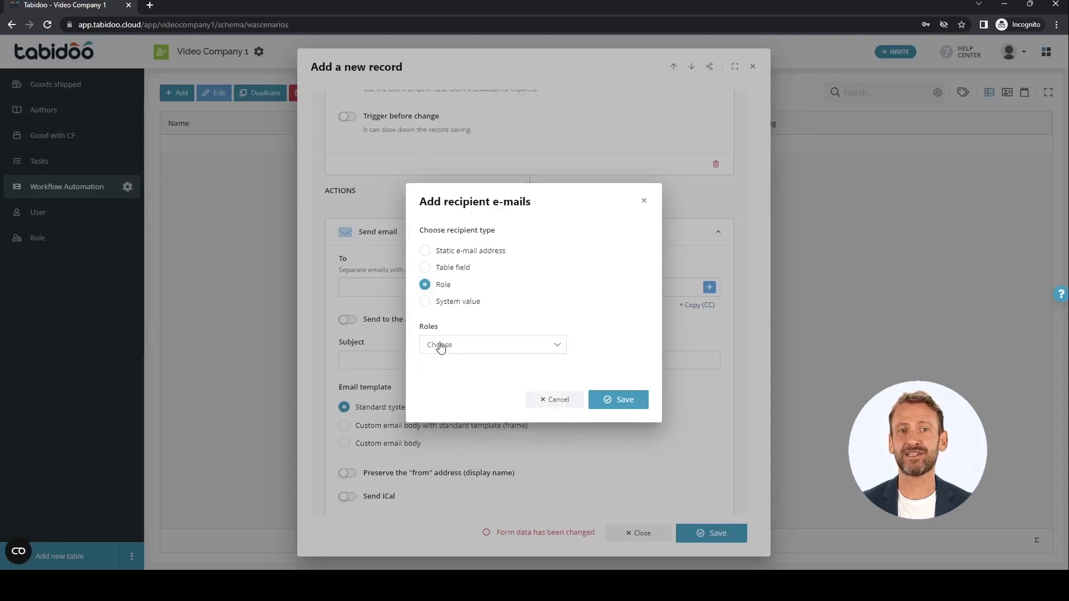
pyautogui.click(426, 252)
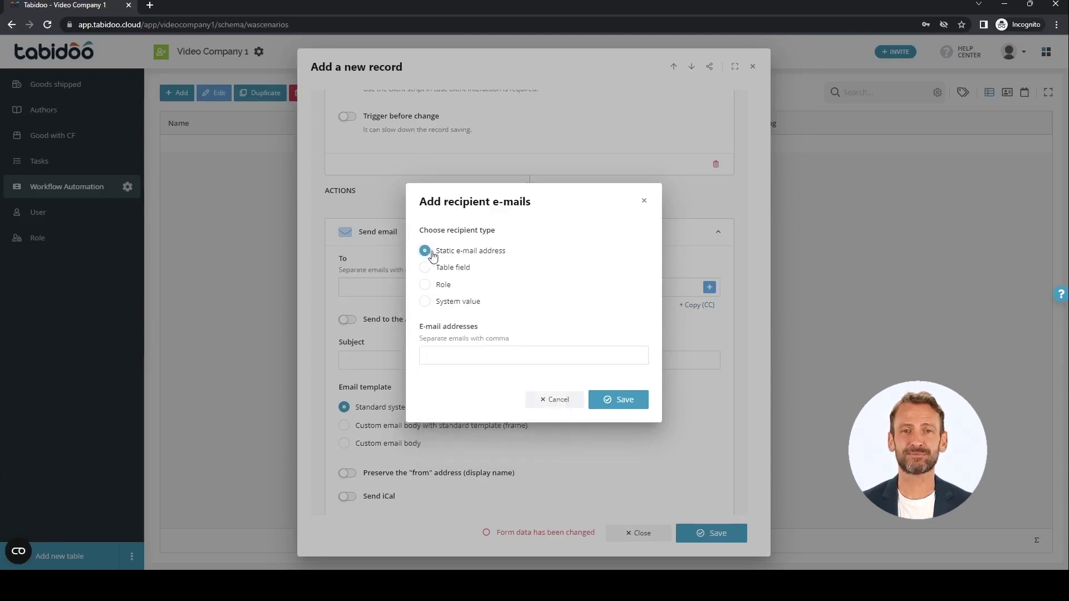
# Address the email to the task's Responsible table field
pyautogui.click(426, 269)
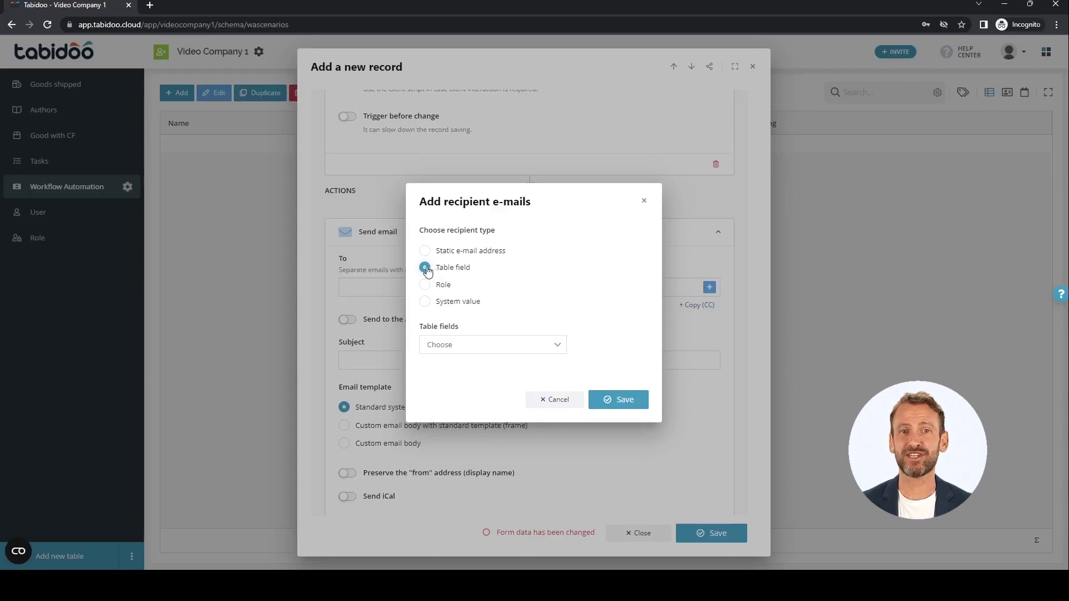
pyautogui.click(555, 348)
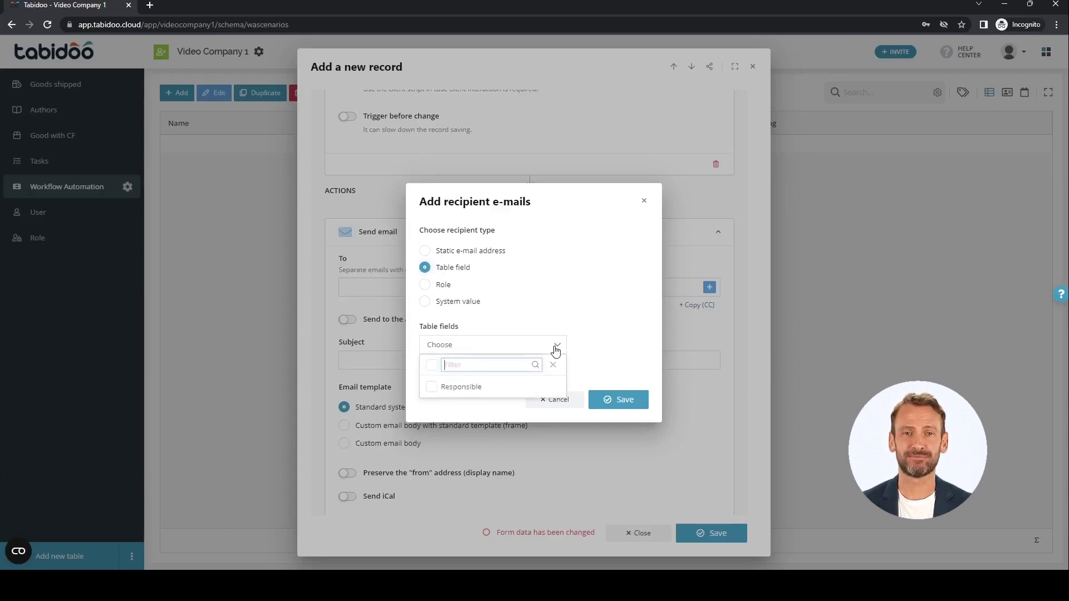
pyautogui.click(436, 388)
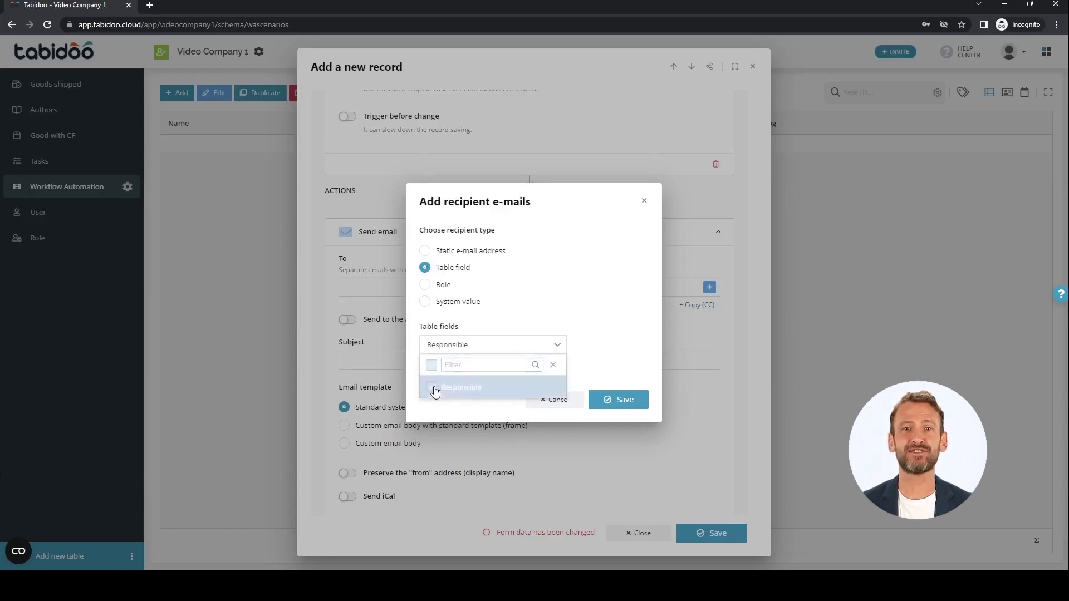
pyautogui.click(608, 401)
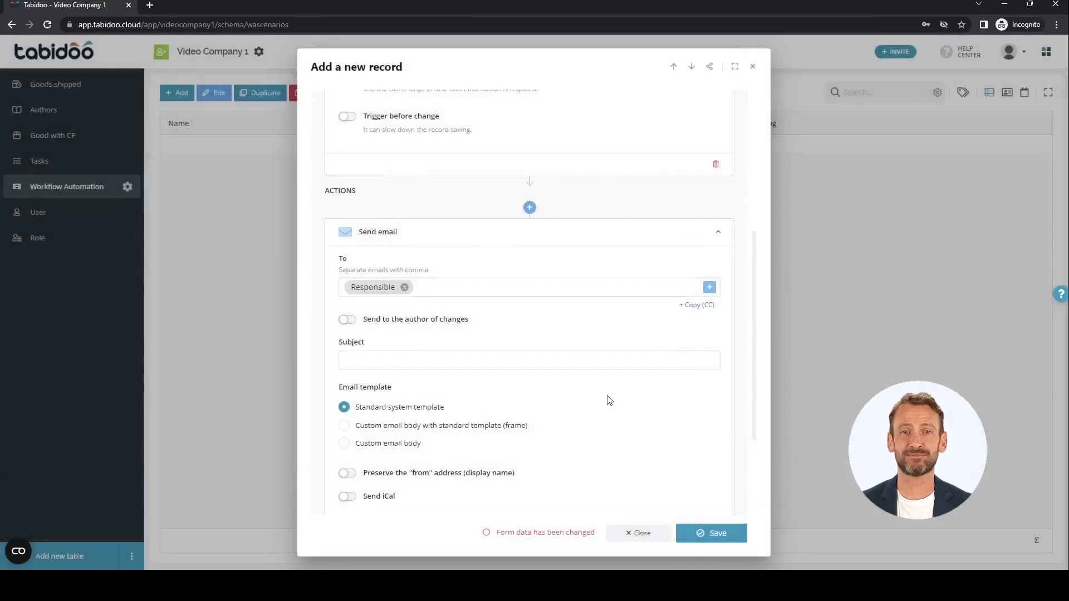
pyautogui.click(610, 360)
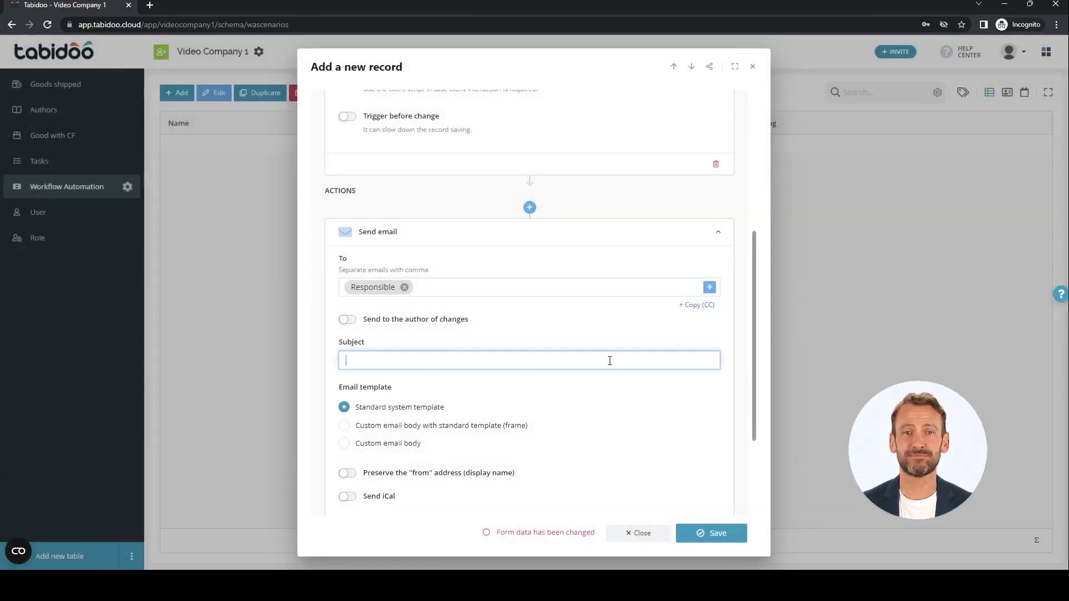
# Use the Standard system template instead of a custom body and save the workflow
pyautogui.click(344, 443)
pyautogui.moveTo(749, 341); pyautogui.dragTo(747, 407)
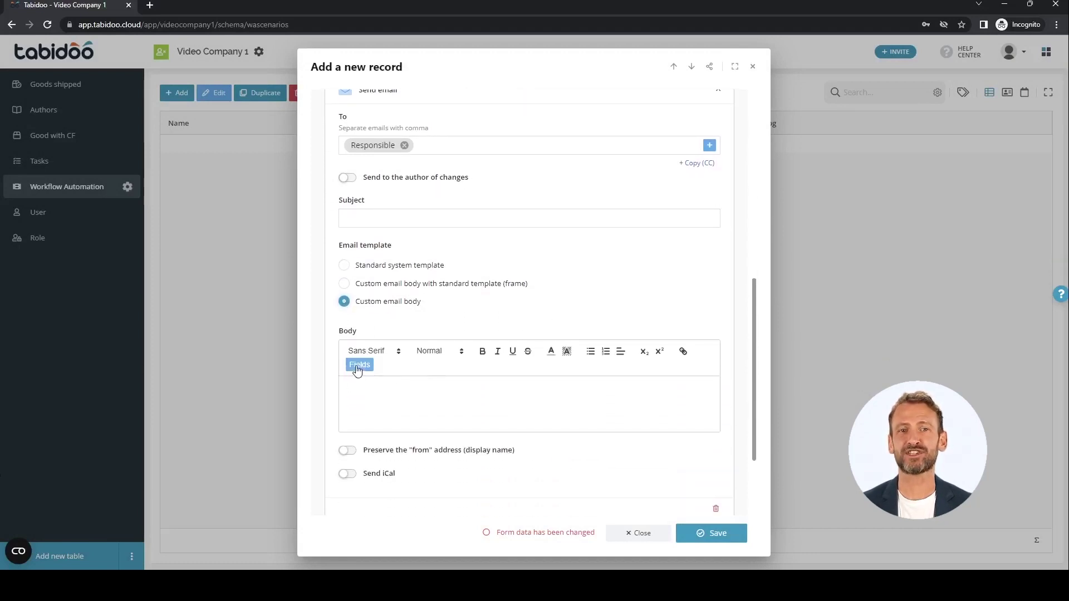
pyautogui.click(358, 367)
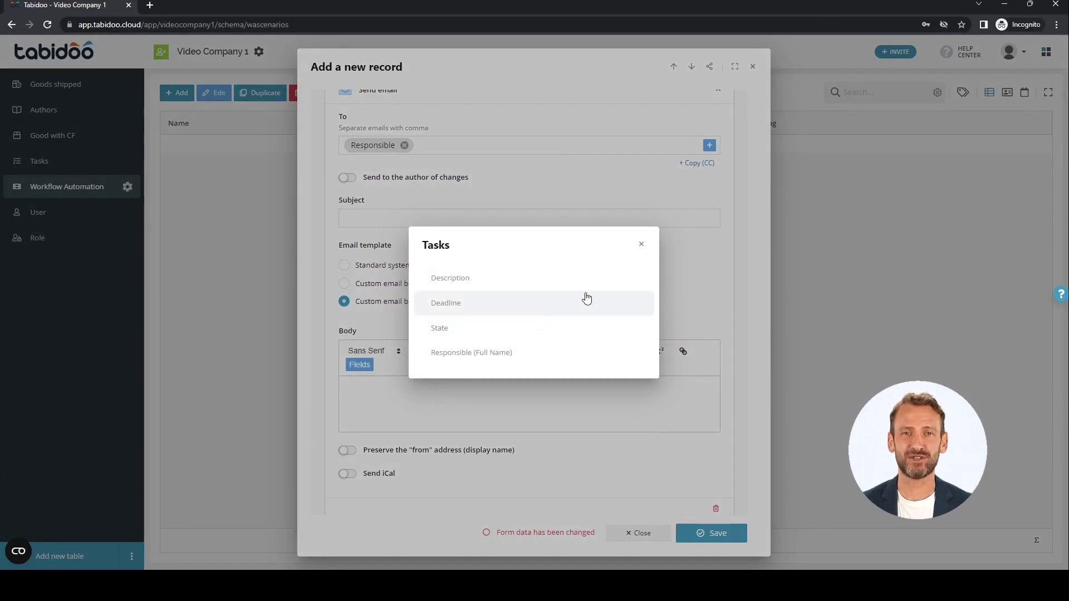
pyautogui.click(641, 244)
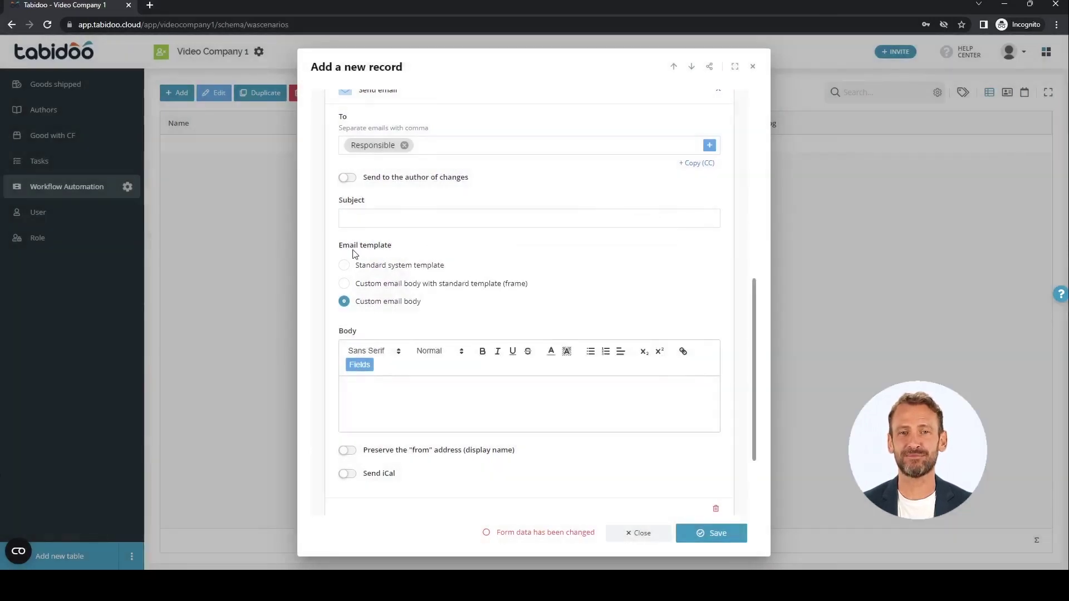
pyautogui.click(343, 266)
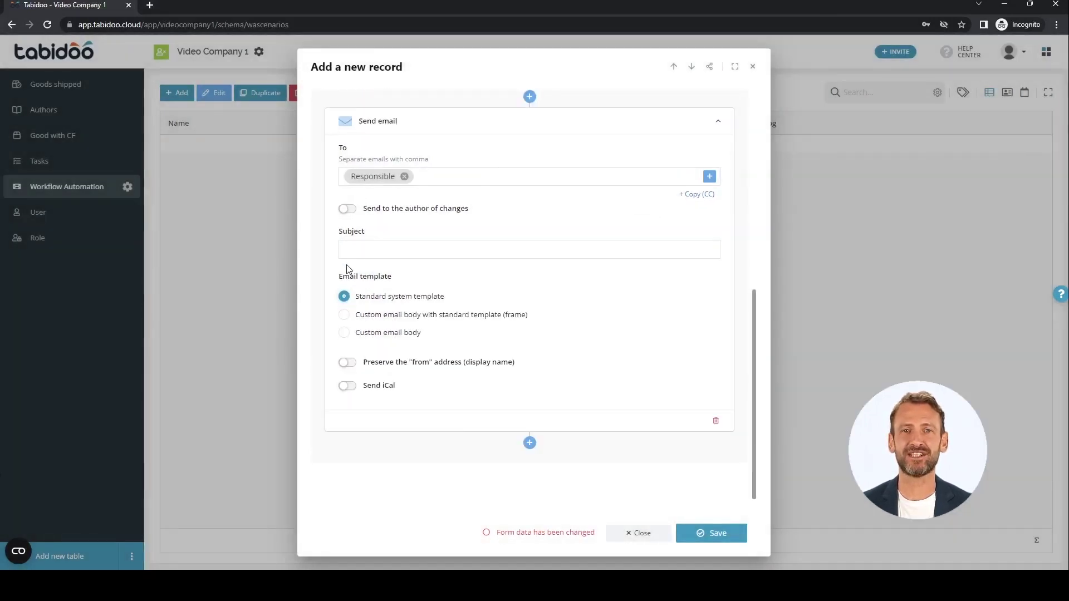
pyautogui.click(708, 534)
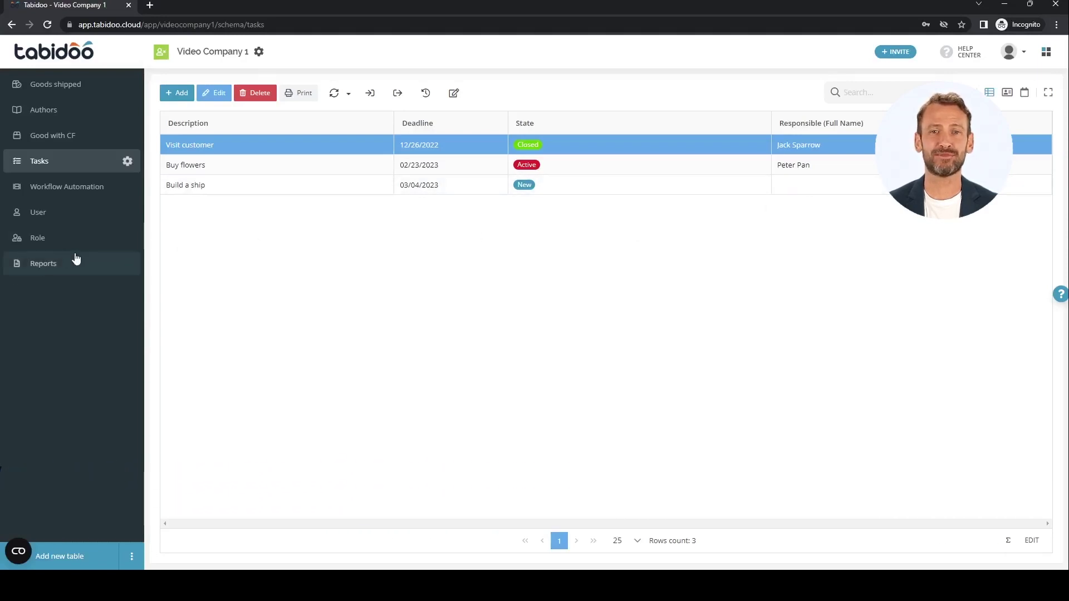
# Open the Reports table from the sidebar
pyautogui.click(58, 264)
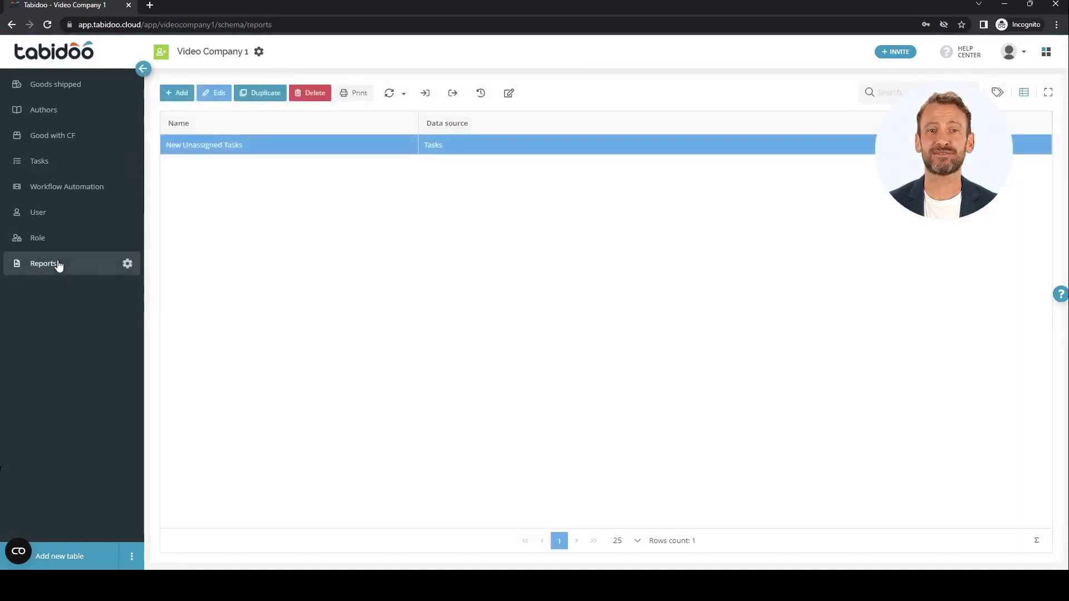
# Inspect the New Unassigned Tasks report settings, close them unchanged, and go to Workflow Automation
pyautogui.click(212, 92)
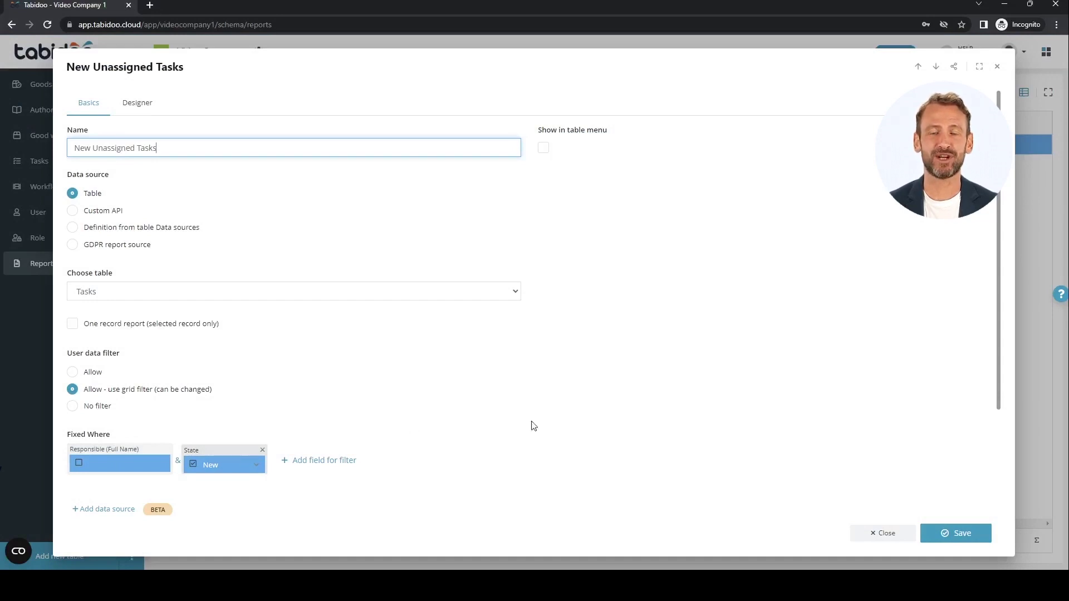
pyautogui.click(882, 533)
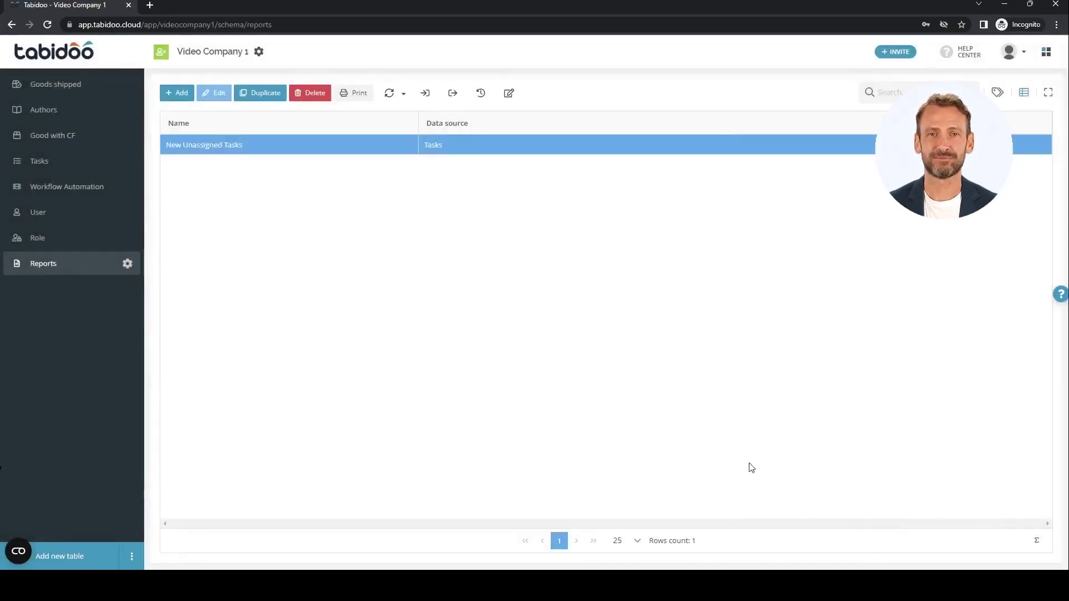
pyautogui.click(68, 187)
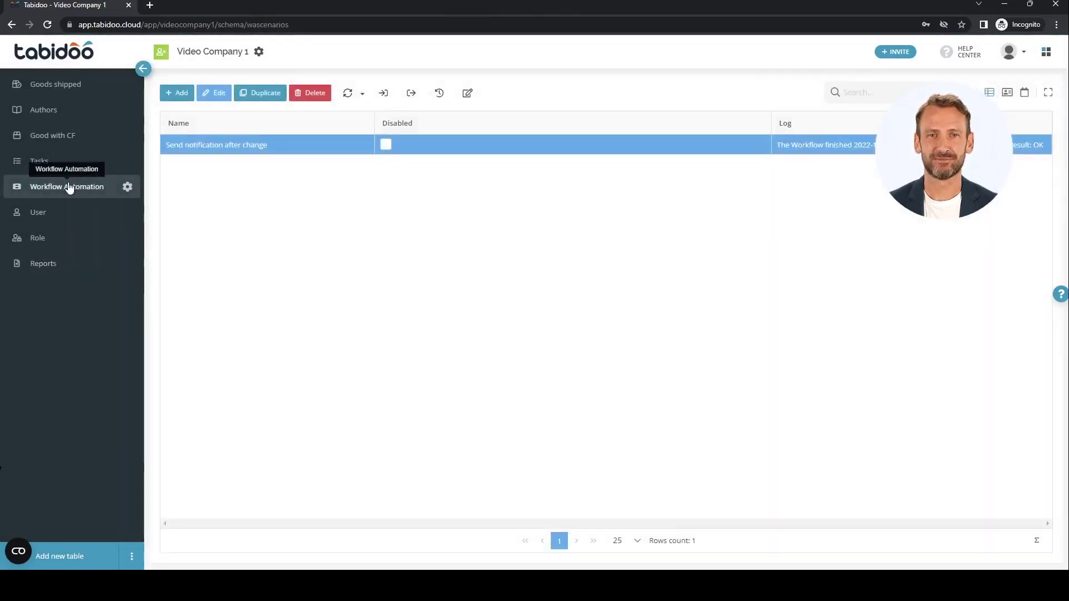
# Create workflow 'New unassigned tasks' with an At scheduled time trigger, Daily/Weekly on Monday
pyautogui.click(172, 94)
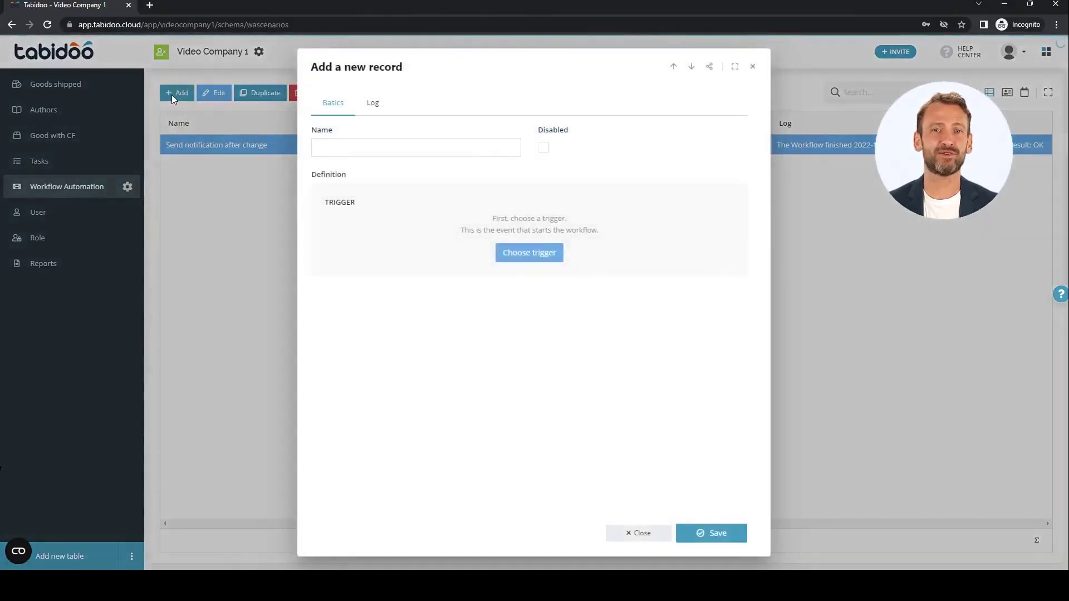
pyautogui.write('New unassigned tasks')
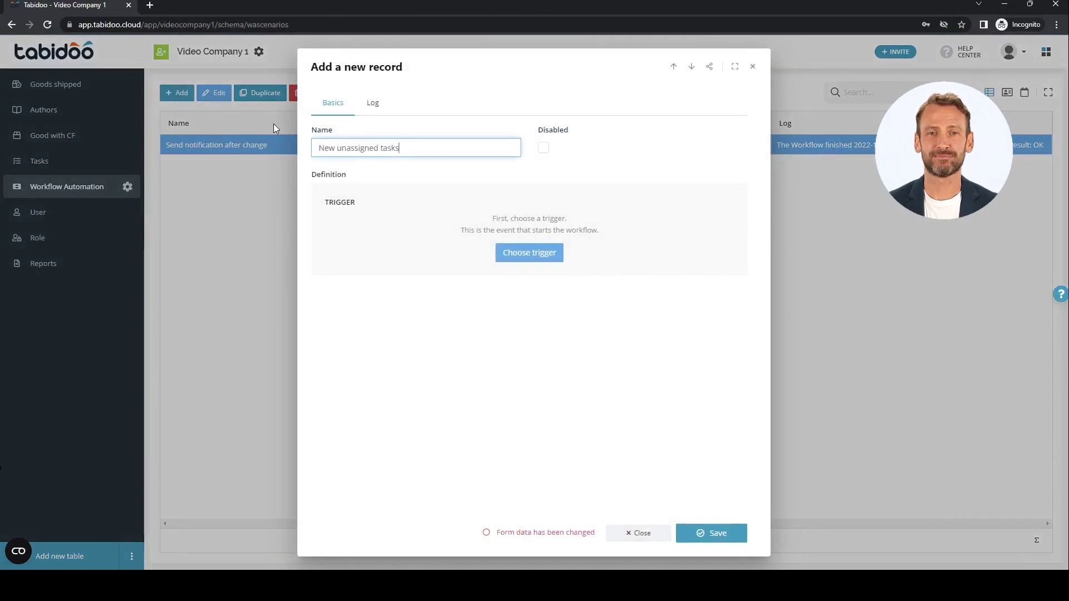
pyautogui.click(526, 253)
pyautogui.click(459, 333)
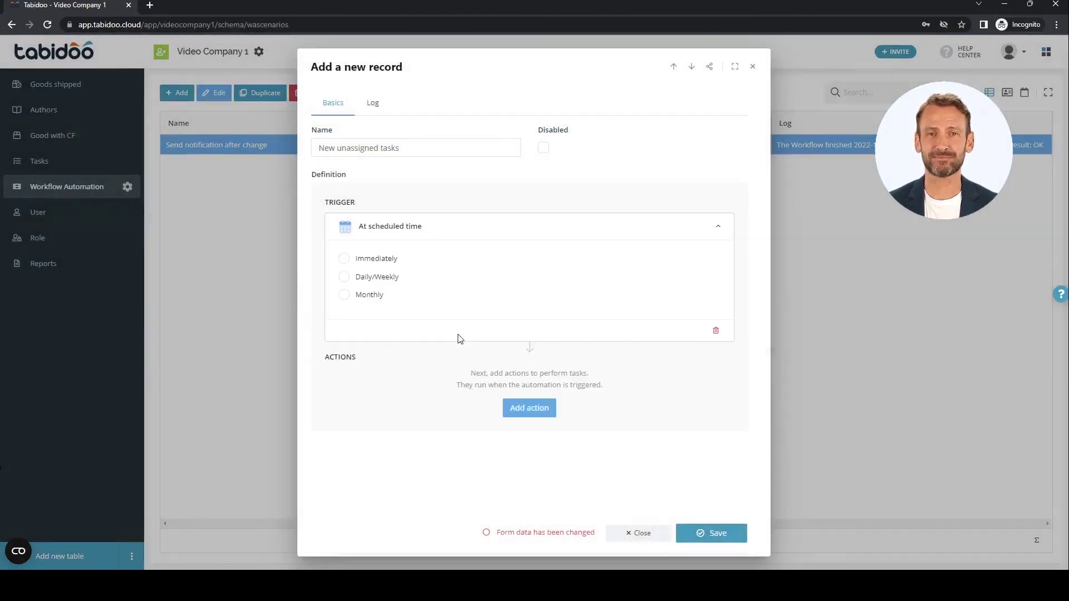
pyautogui.click(344, 276)
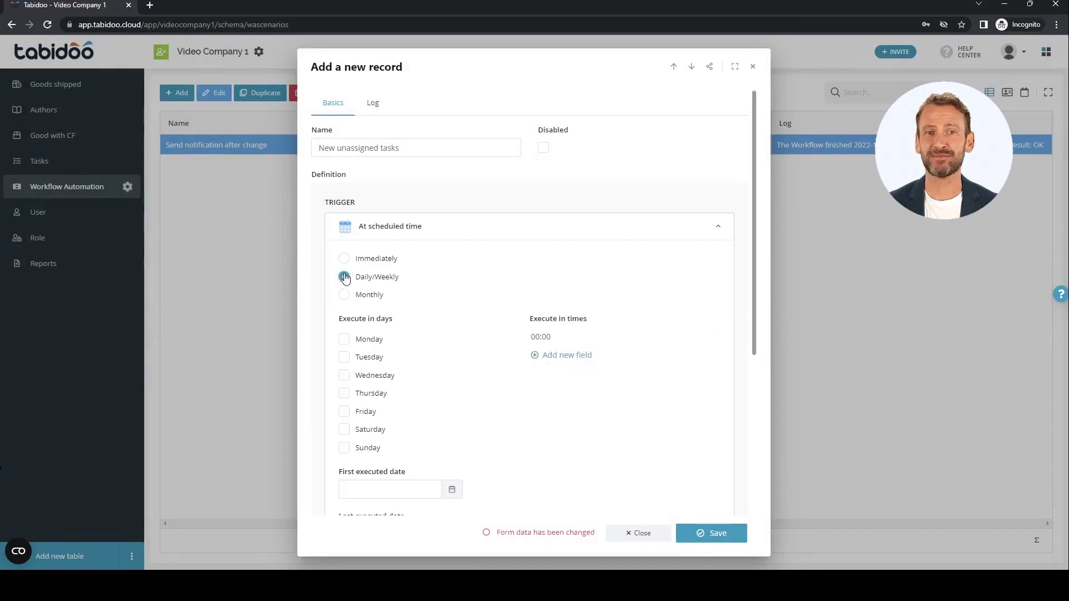
pyautogui.click(345, 341)
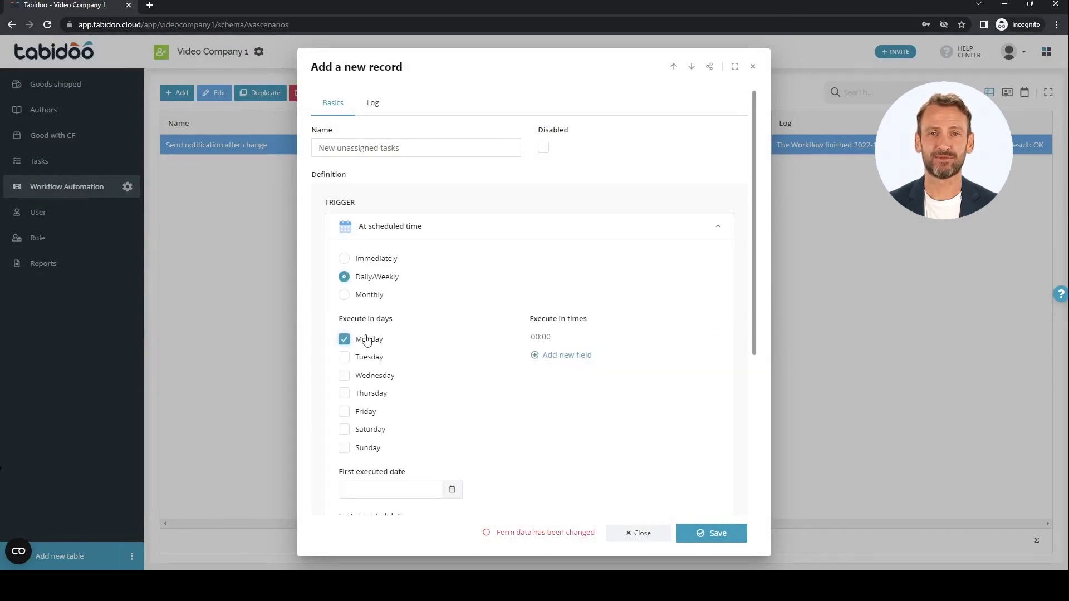
pyautogui.click(716, 230)
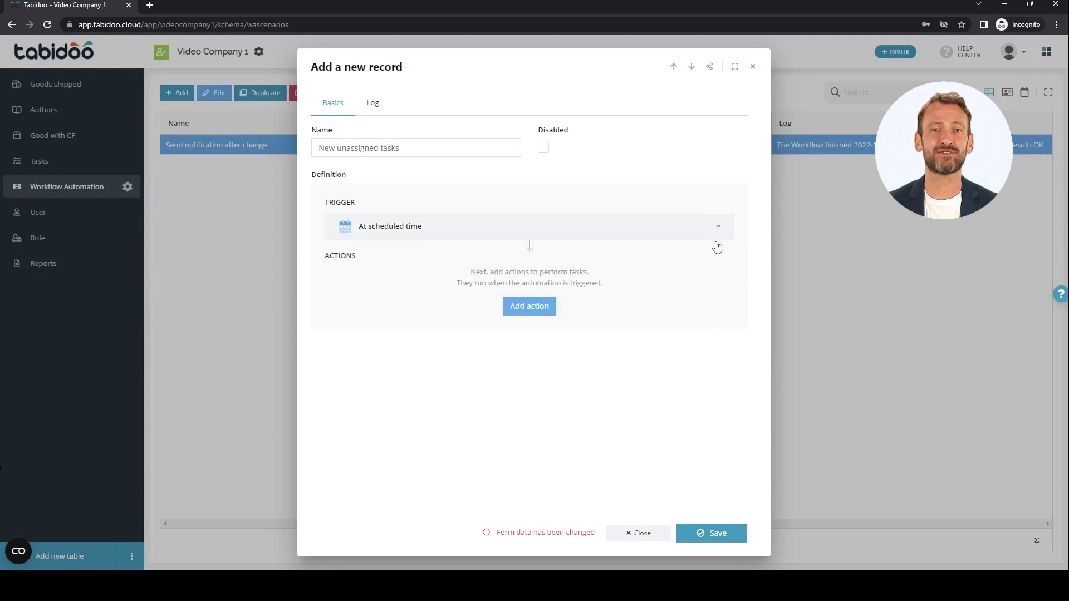
# Add a Create report action producing the New Unassigned Tasks report as PDF named 'tasks'
pyautogui.click(525, 306)
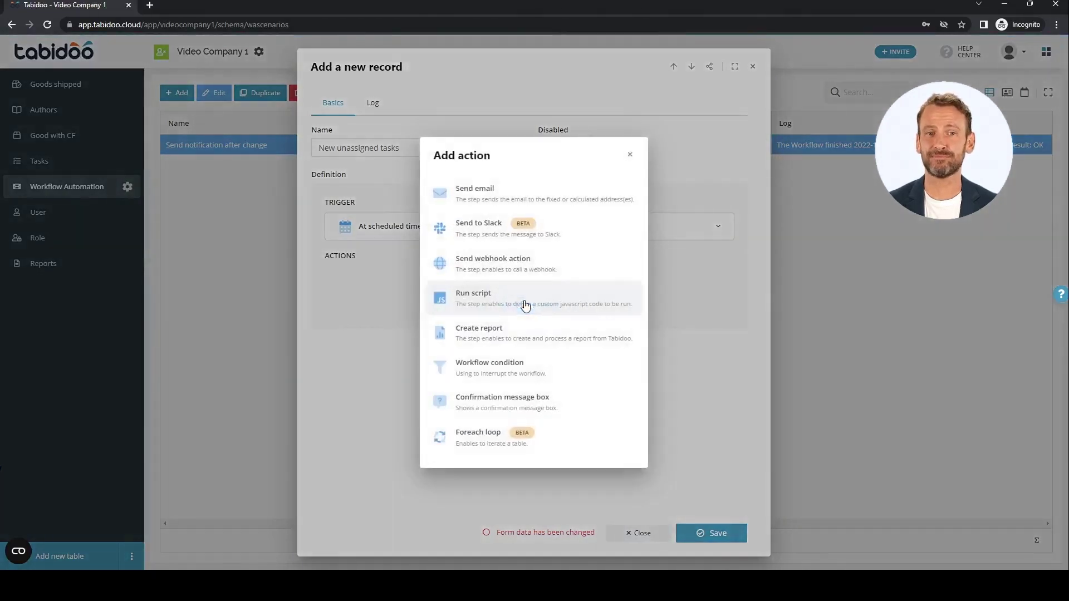
pyautogui.click(510, 337)
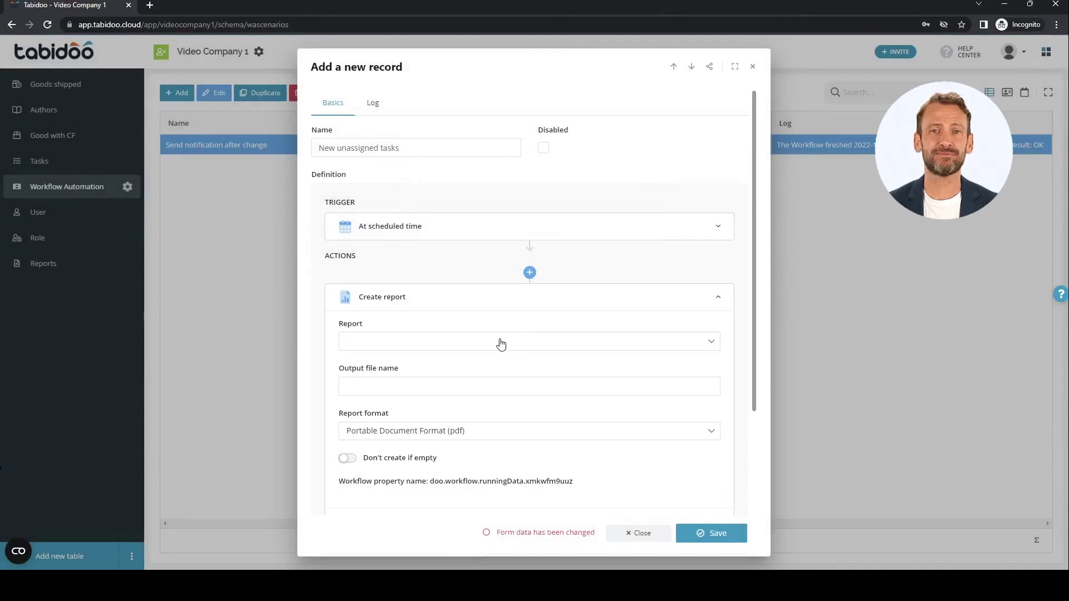
pyautogui.click(498, 347)
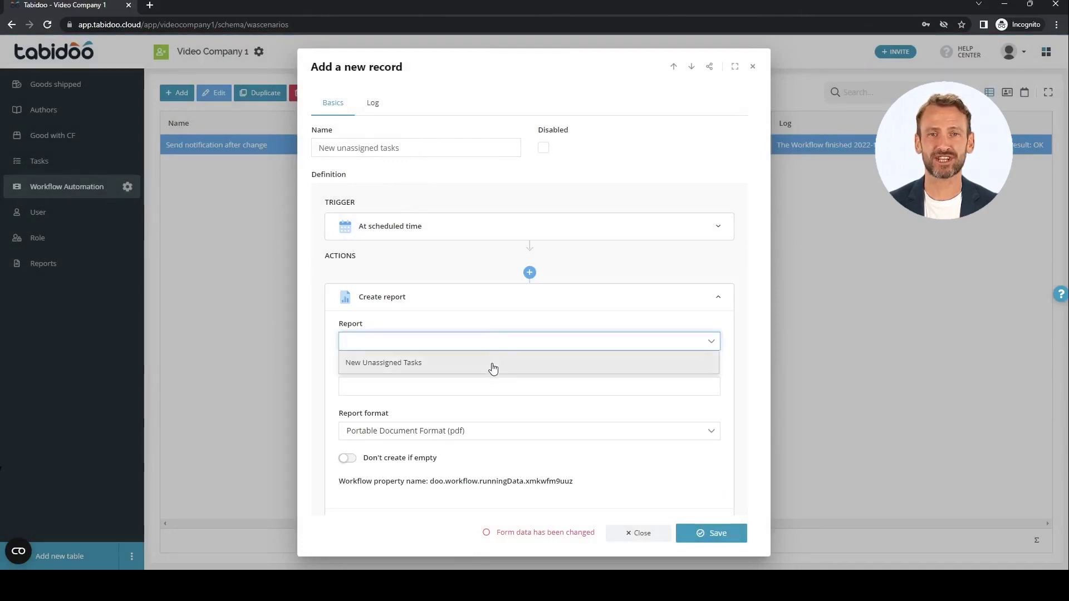
pyautogui.click(492, 366)
pyautogui.click(475, 388)
pyautogui.write('t')
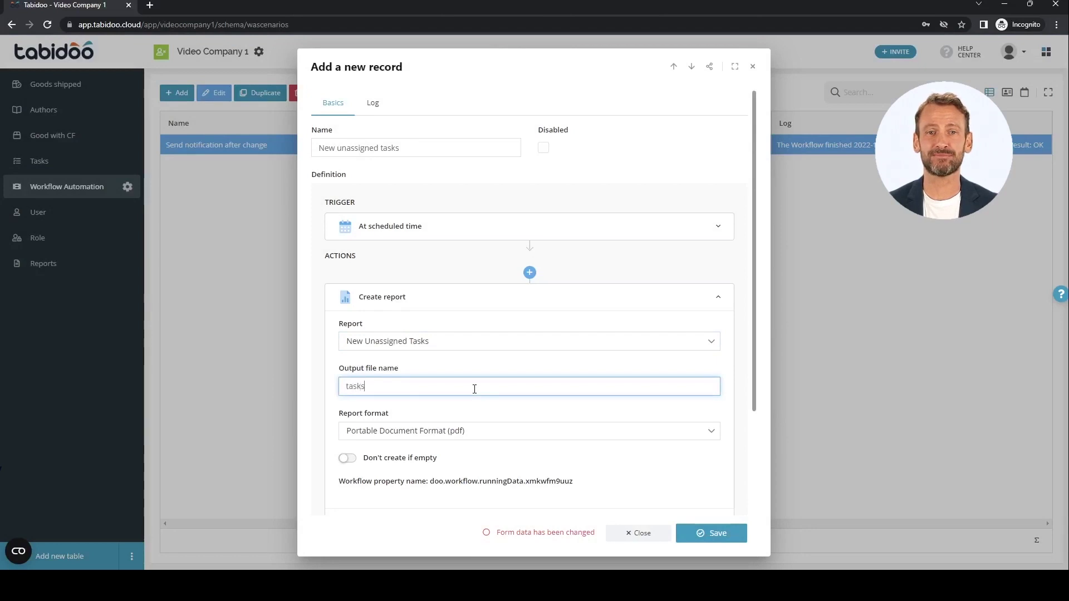
pyautogui.write('asks')
pyautogui.moveTo(756, 276); pyautogui.dragTo(746, 328)
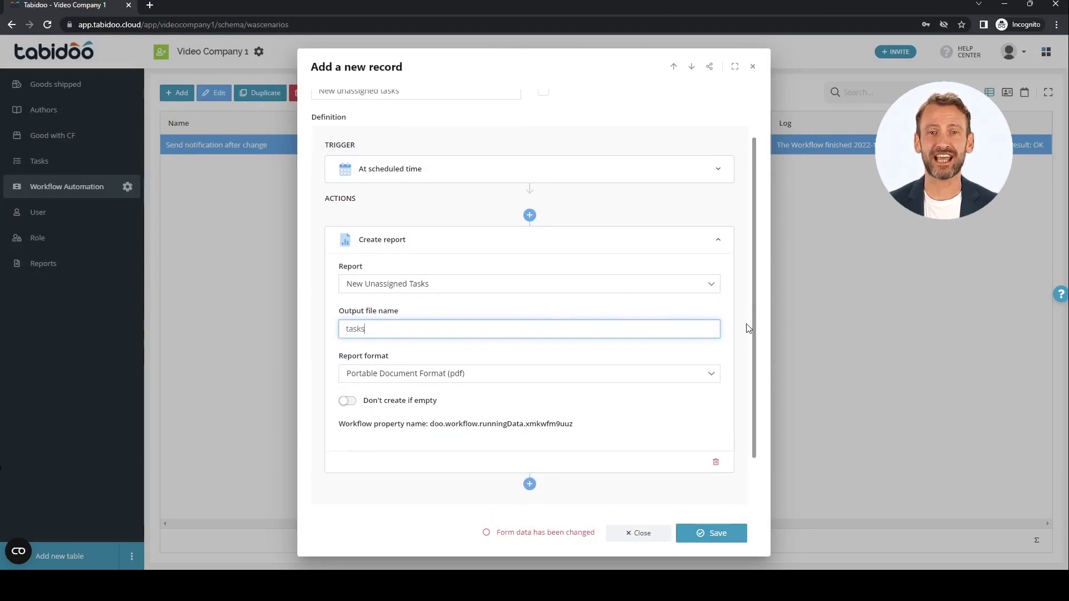
pyautogui.click(714, 241)
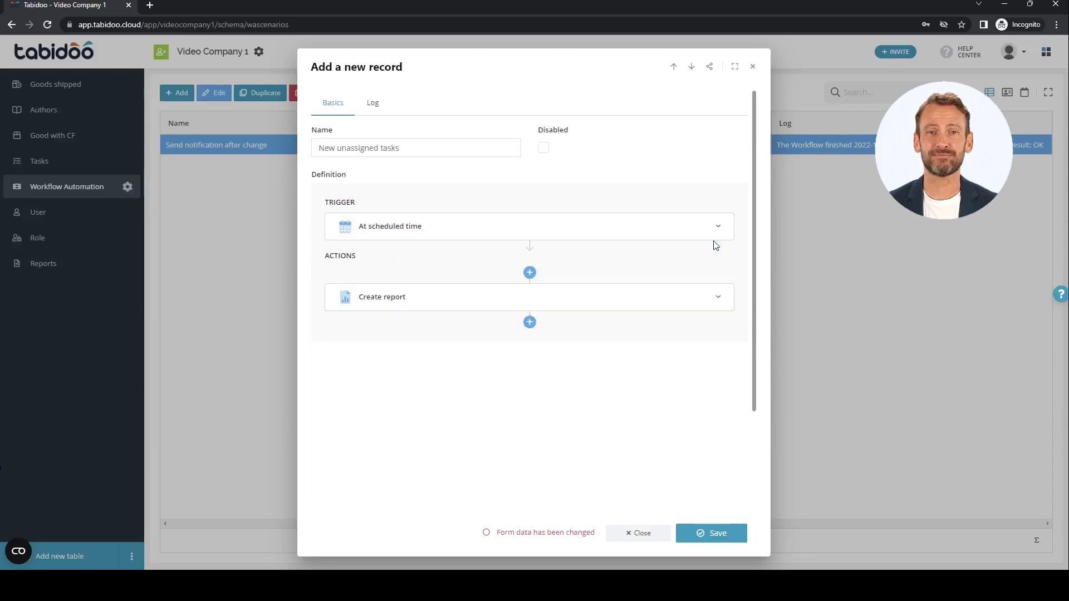
# Add a Send email step after Create report, addressed to a fixed recipient address
pyautogui.click(529, 323)
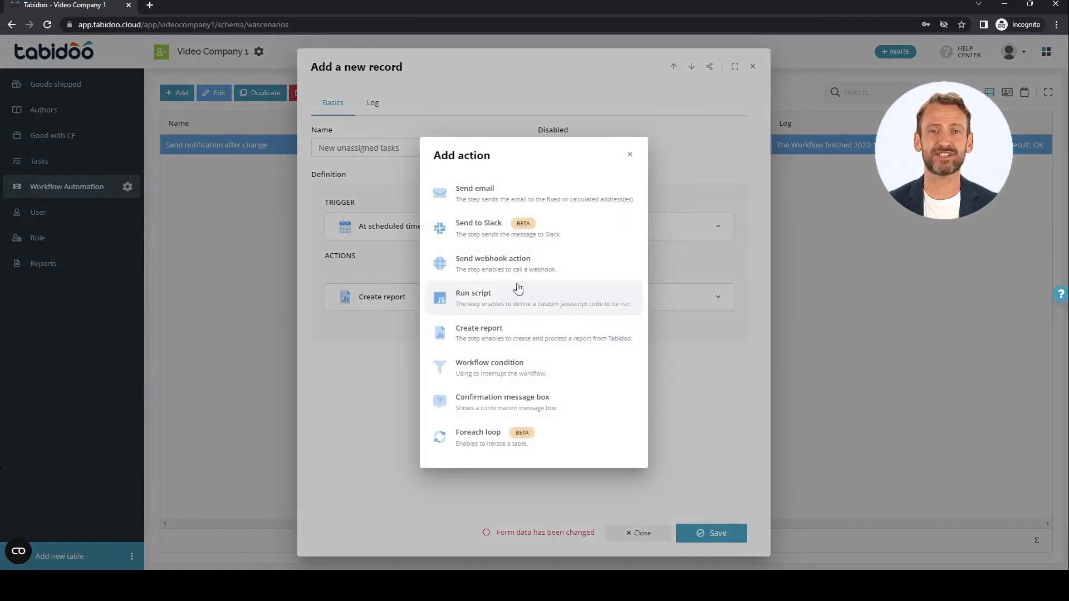
pyautogui.click(490, 200)
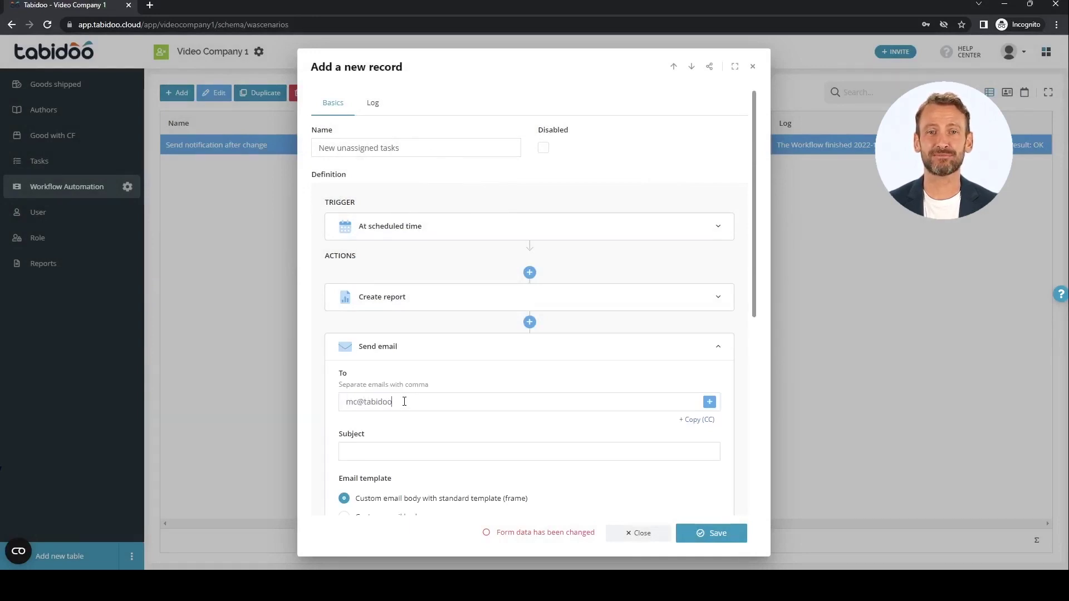
pyautogui.write('loud')
pyautogui.press('Return')
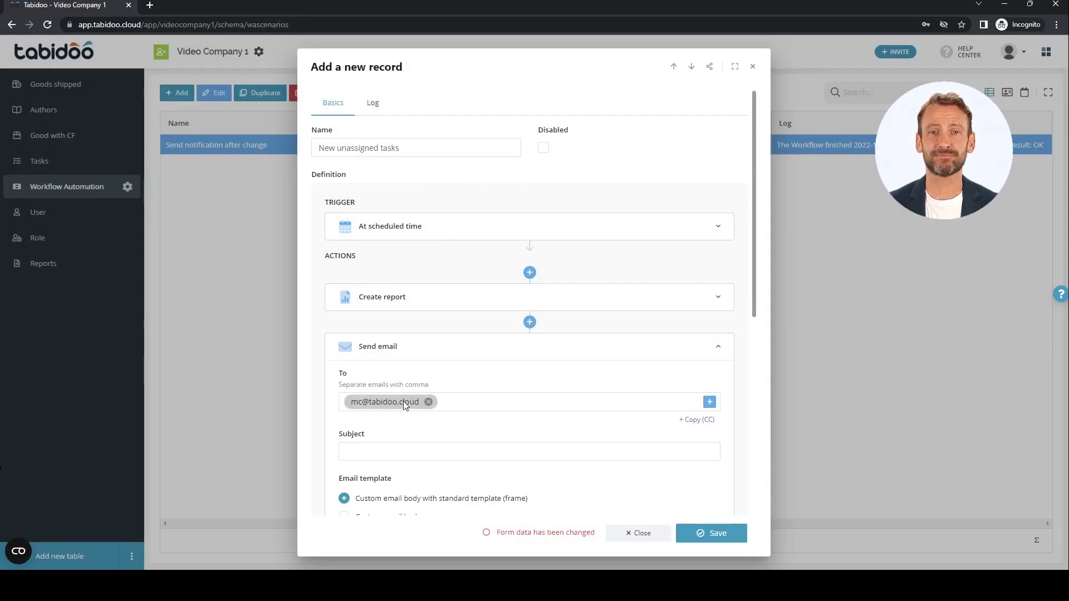
# Set the email subject to 'tasks', body 'Something', and attach tasks.pdf
pyautogui.click(405, 450)
pyautogui.write('tasks')
pyautogui.moveTo(754, 306); pyautogui.dragTo(719, 406)
pyautogui.click(416, 460)
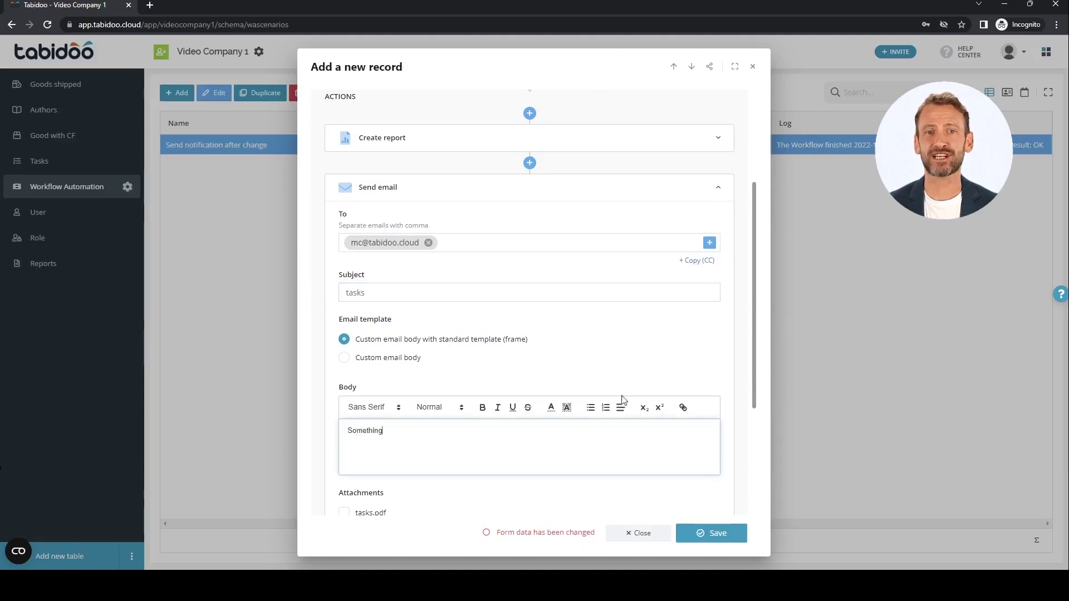
pyautogui.moveTo(757, 363); pyautogui.dragTo(753, 387)
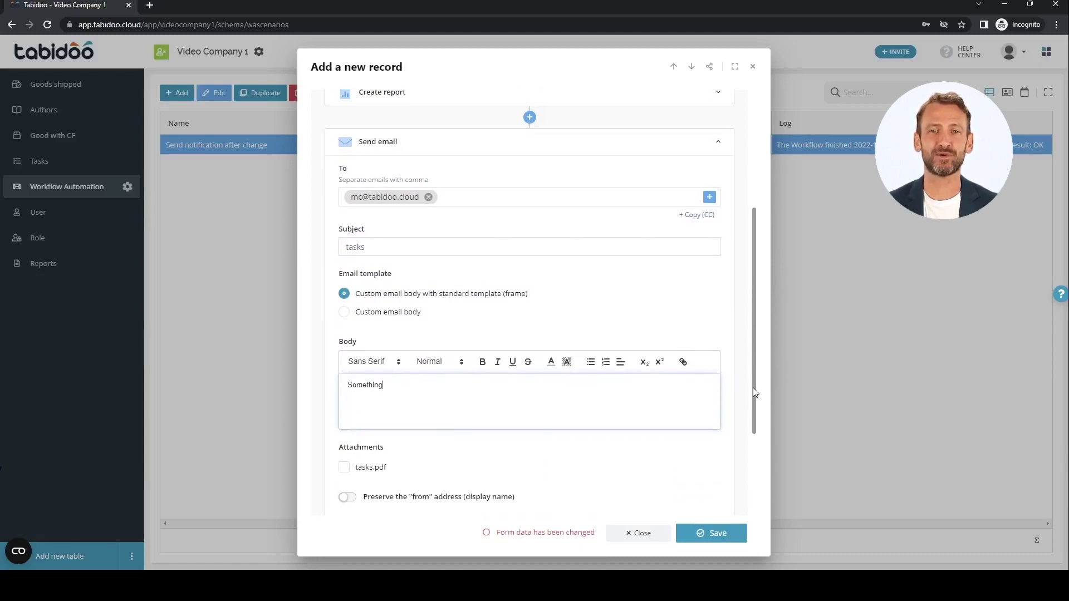
pyautogui.click(344, 466)
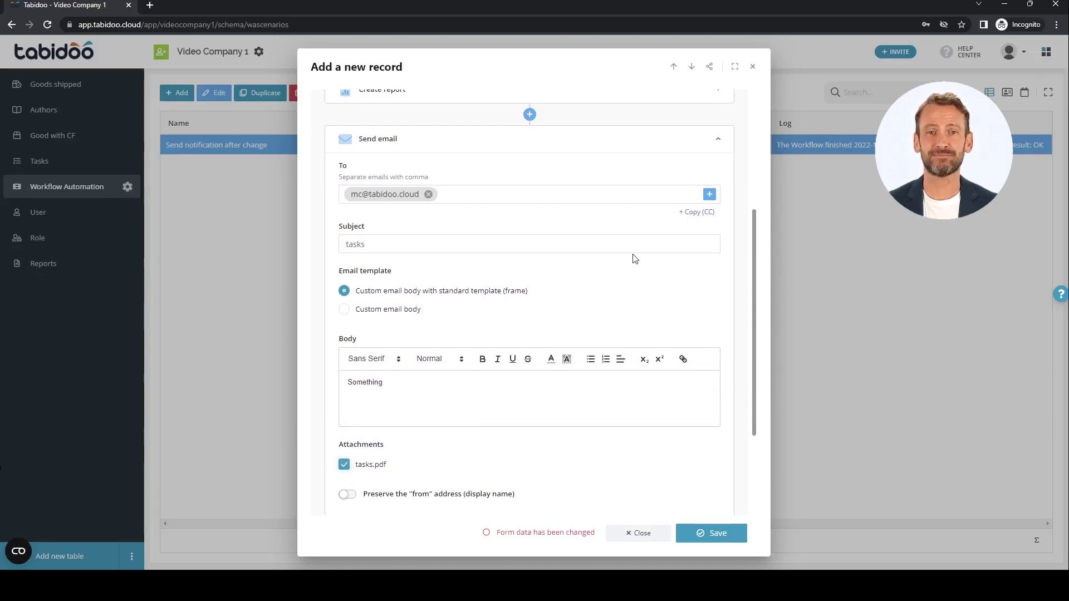
pyautogui.click(718, 142)
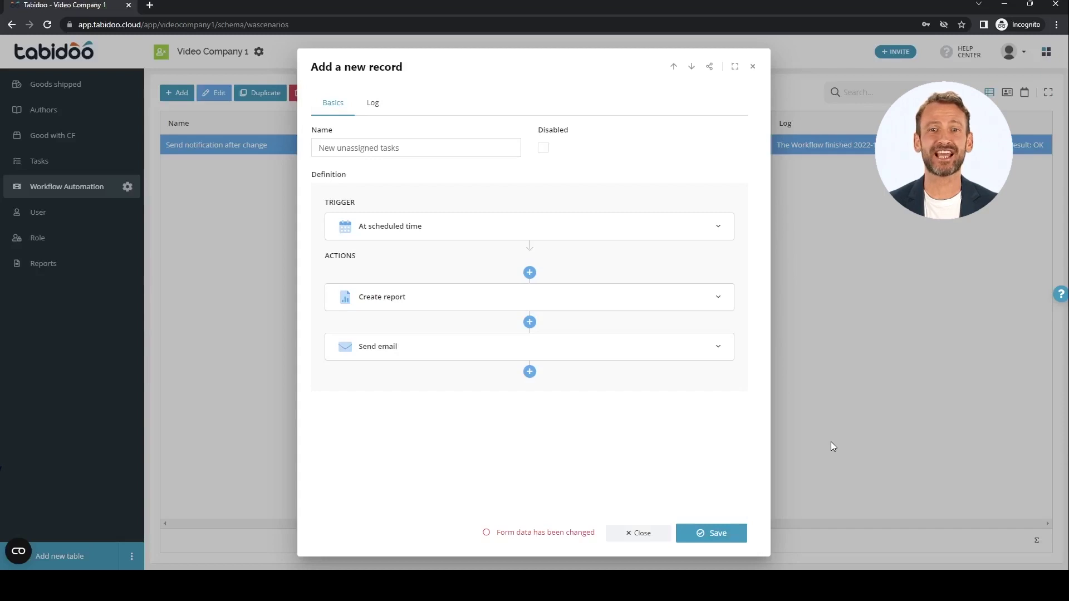
# Save the New unassigned tasks workflow and return to the Workflow Automation list
pyautogui.click(735, 542)
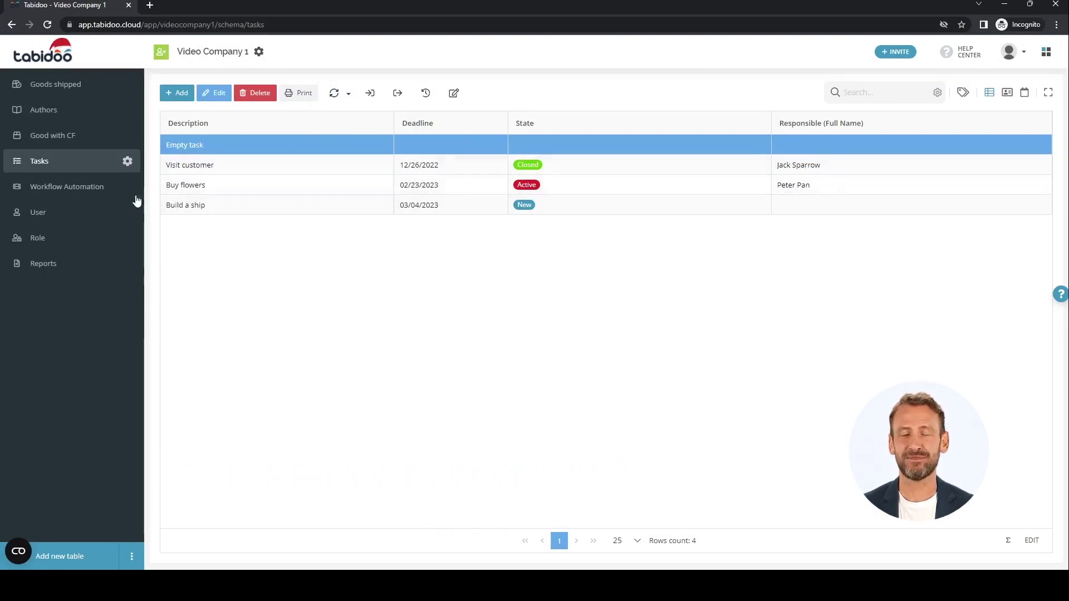
pyautogui.click(75, 198)
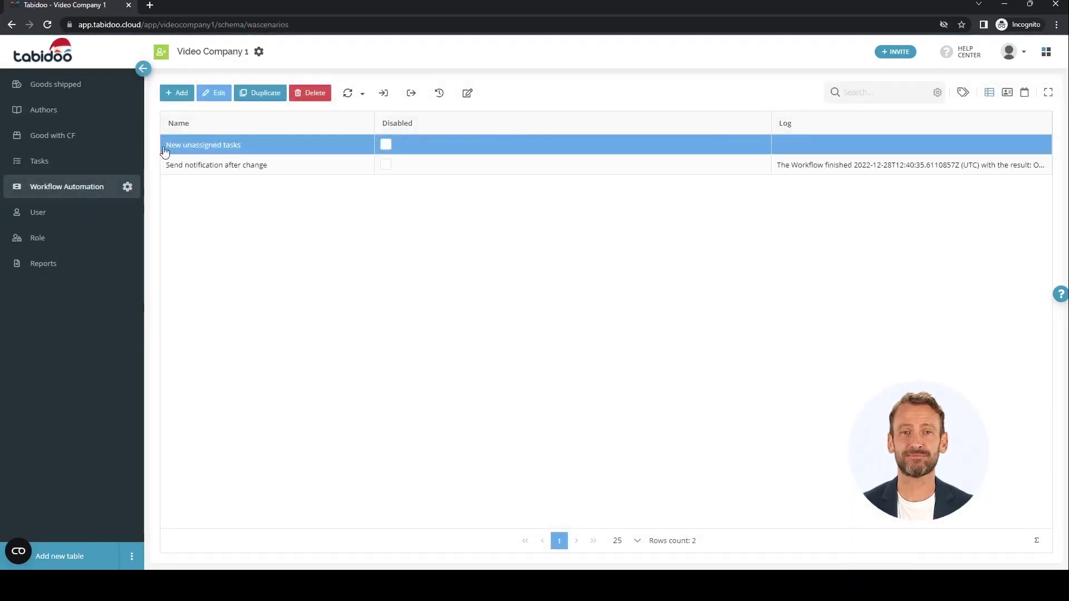
# Create a new workflow named 'Button to change state' with a Custom button trigger
pyautogui.click(171, 92)
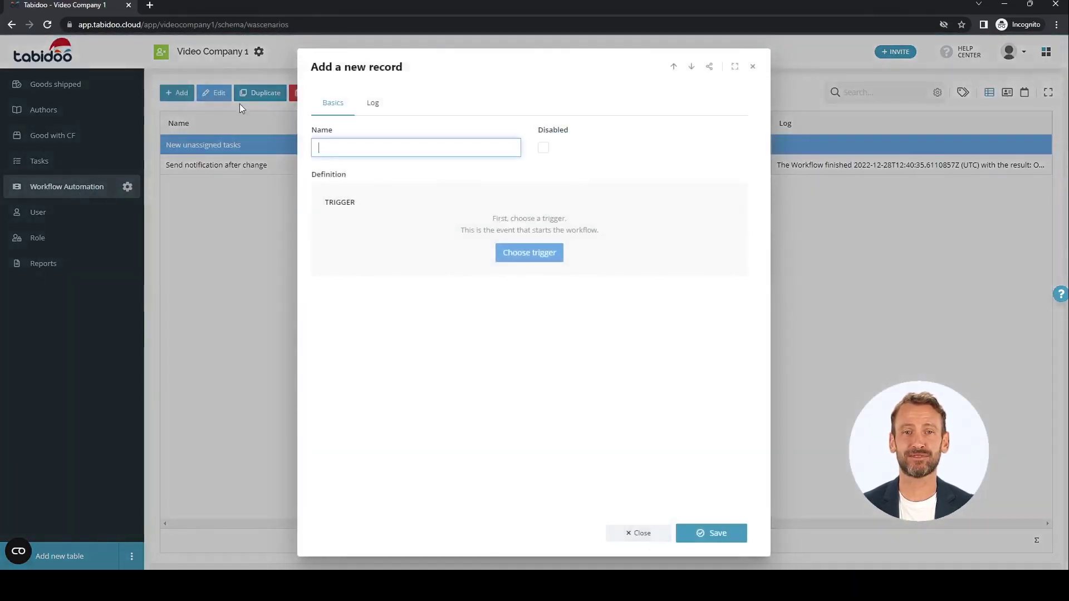
pyautogui.write('Button to change state')
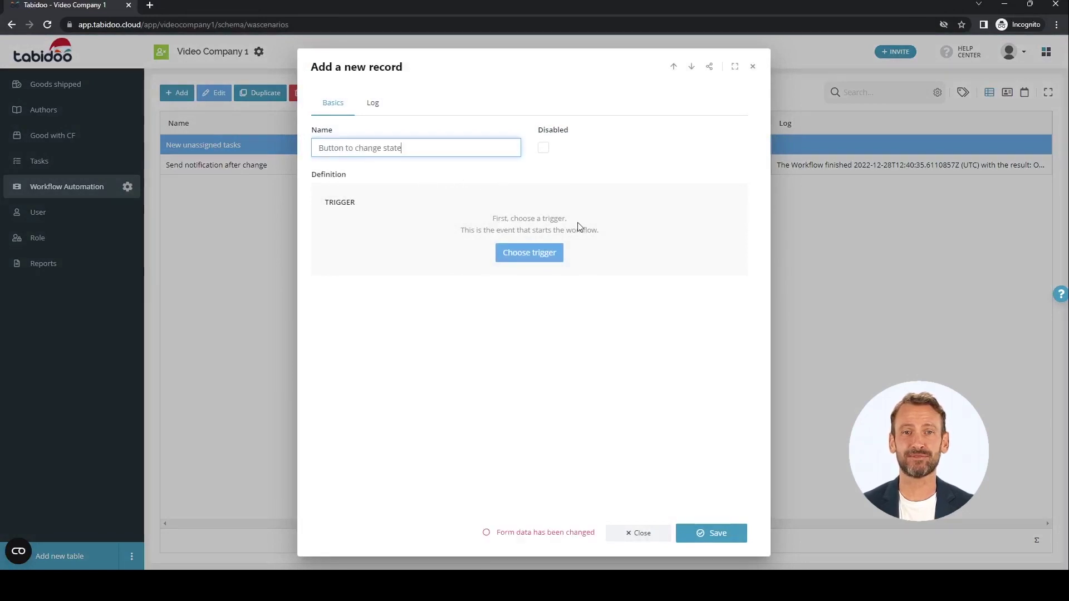
pyautogui.click(547, 256)
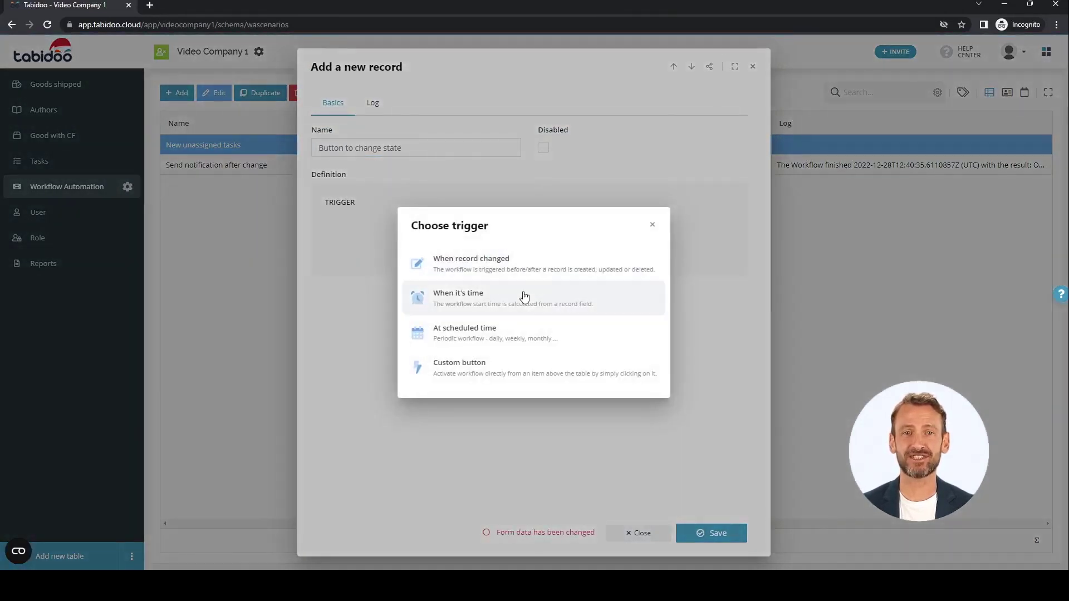
pyautogui.click(487, 370)
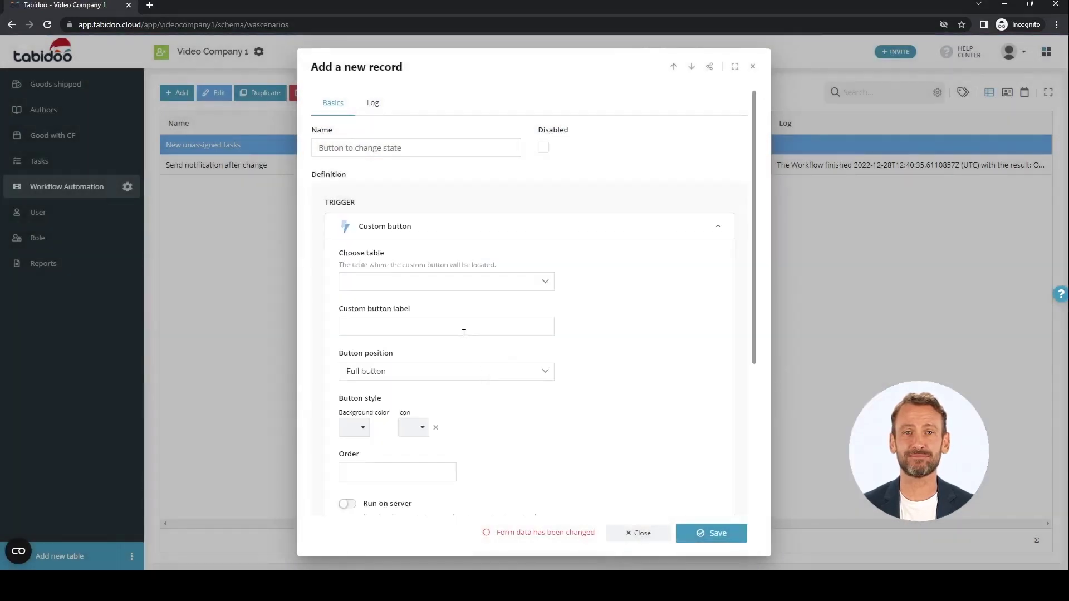
# Place the yellow 'Close tasks' button on the Tasks table
pyautogui.click(444, 286)
pyautogui.click(382, 369)
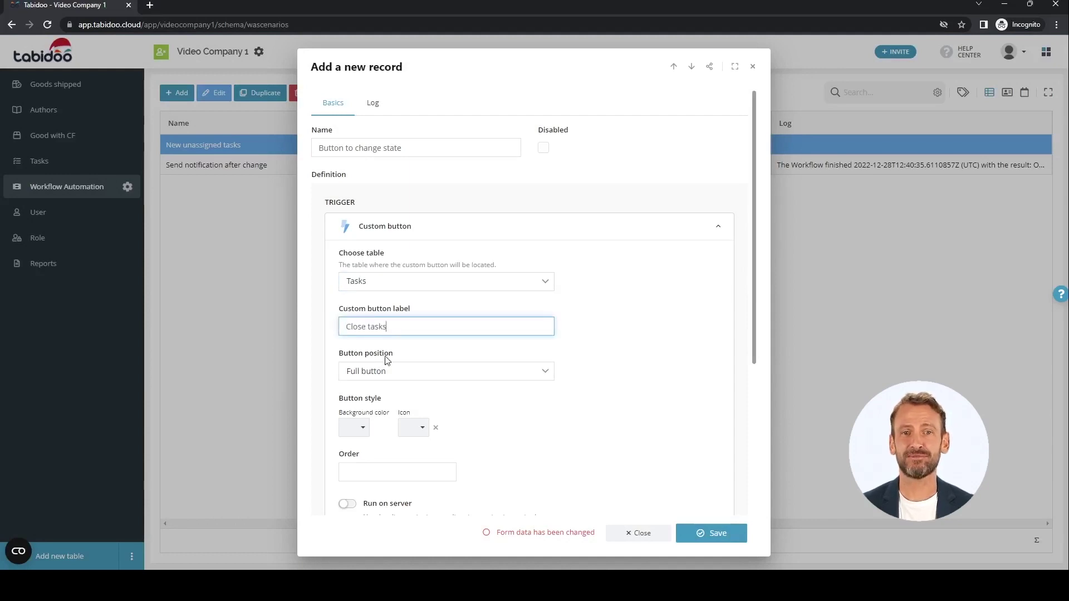
pyautogui.click(357, 433)
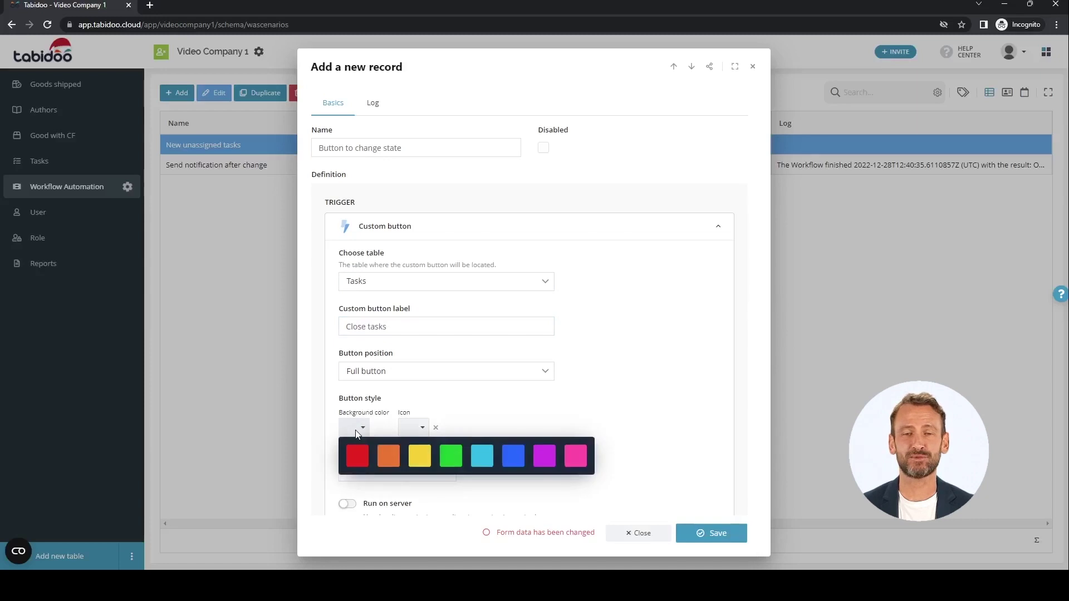
pyautogui.click(419, 453)
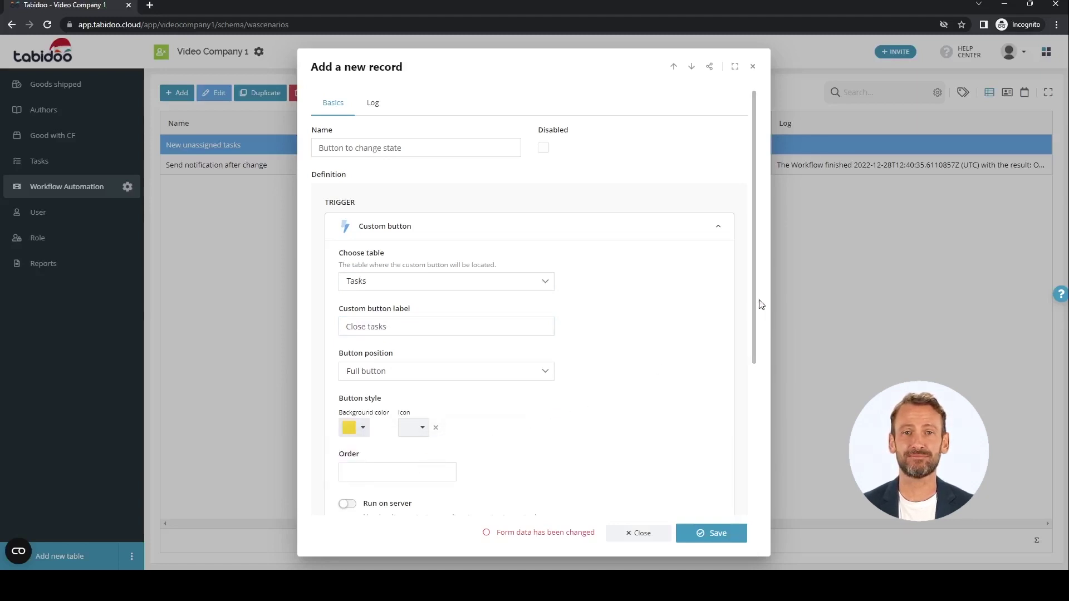
pyautogui.moveTo(754, 304); pyautogui.dragTo(748, 361)
pyautogui.scroll(1, 727, 282)
pyautogui.click(717, 188)
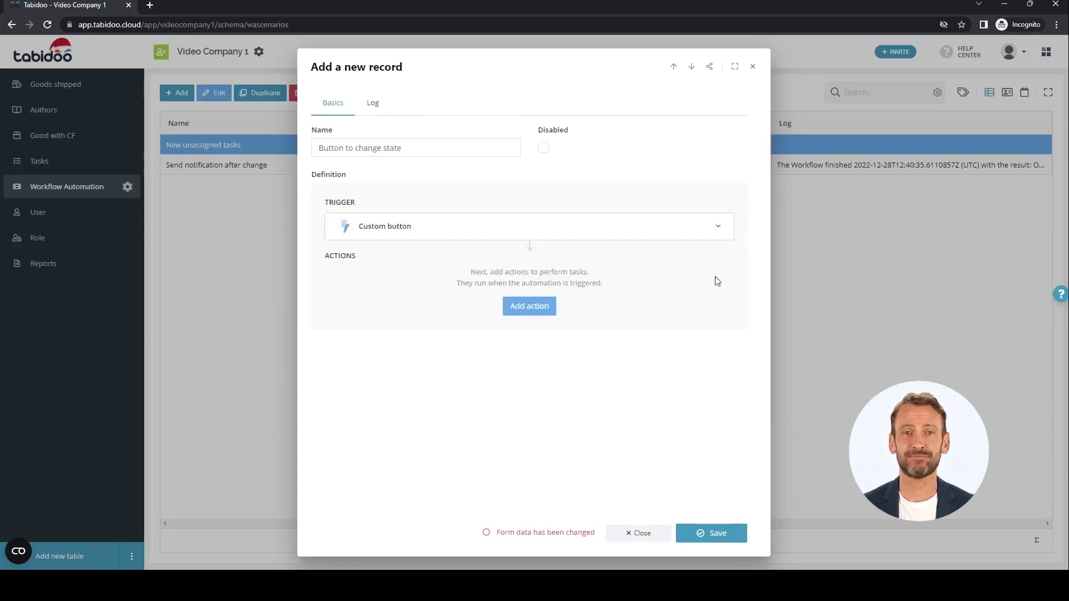
# Add a Run script action with a commented-out console.log(doo.model) line
pyautogui.click(509, 311)
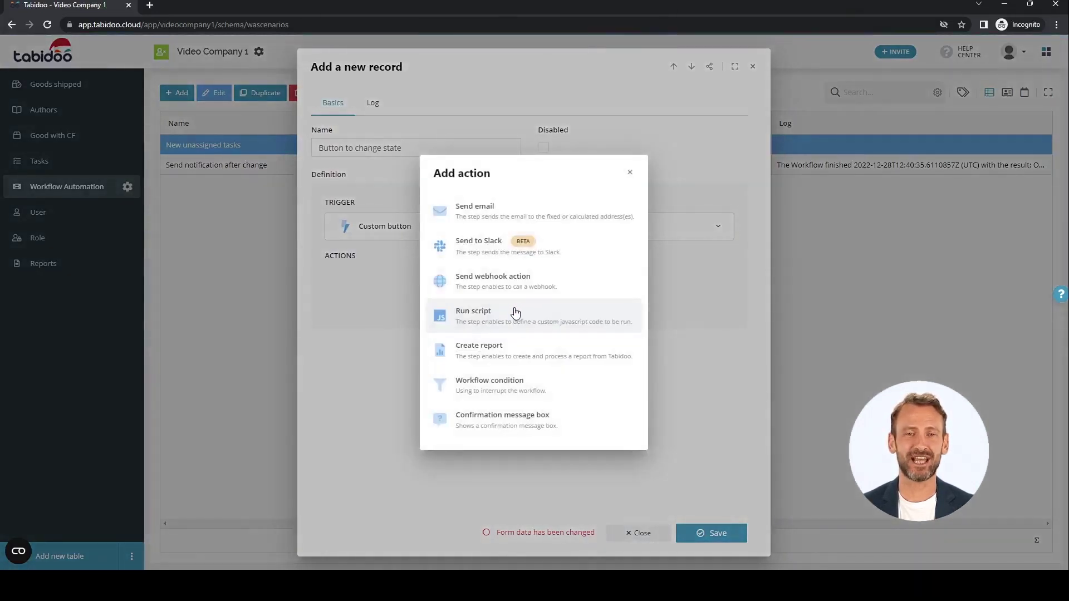
pyautogui.click(504, 317)
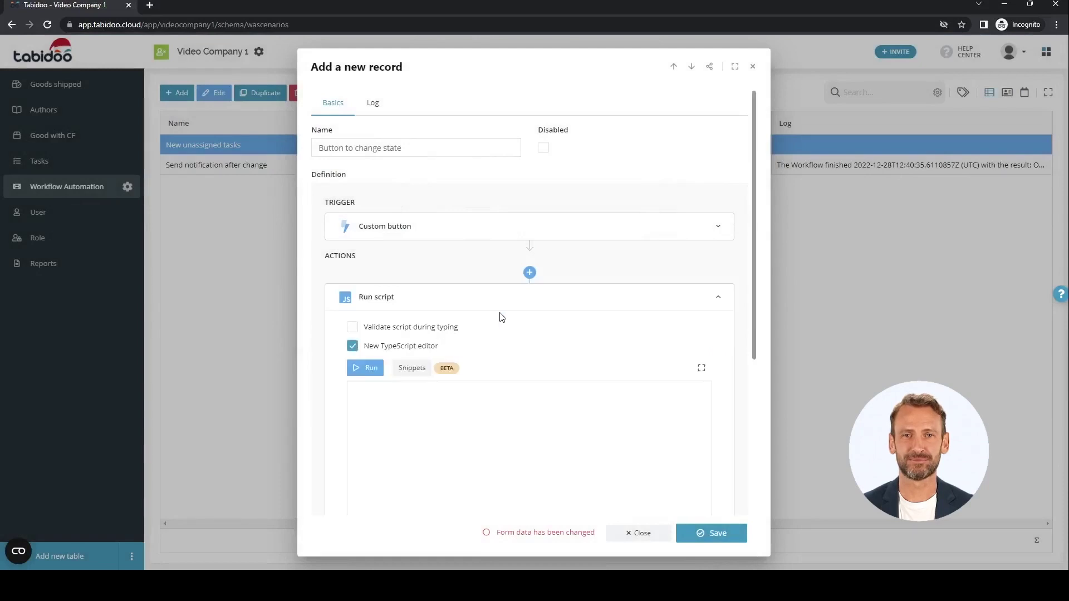
pyautogui.moveTo(752, 251); pyautogui.dragTo(751, 290)
pyautogui.click(459, 351)
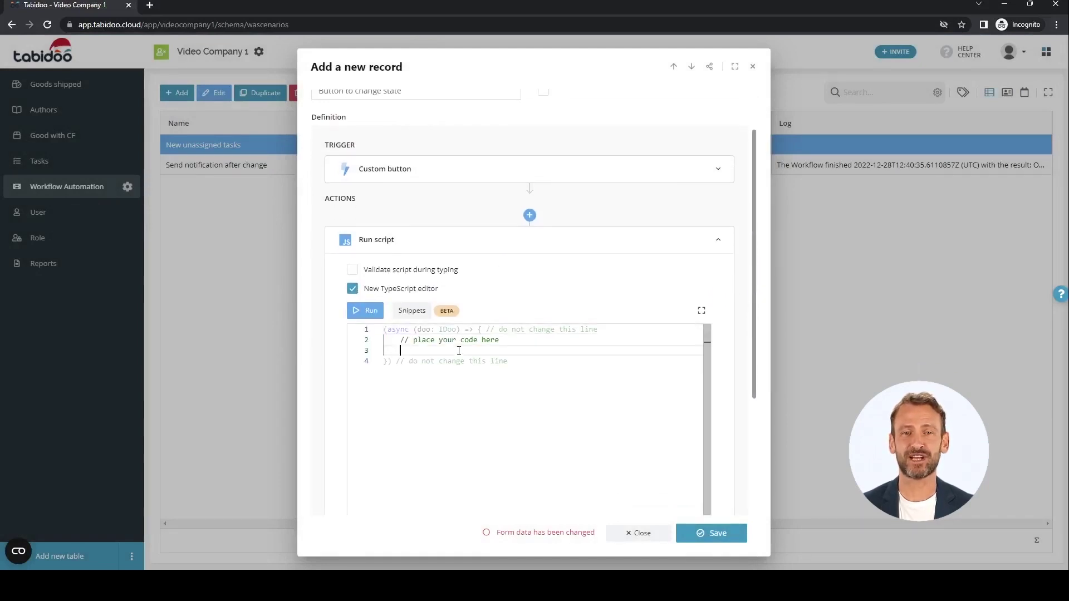
pyautogui.write('console')
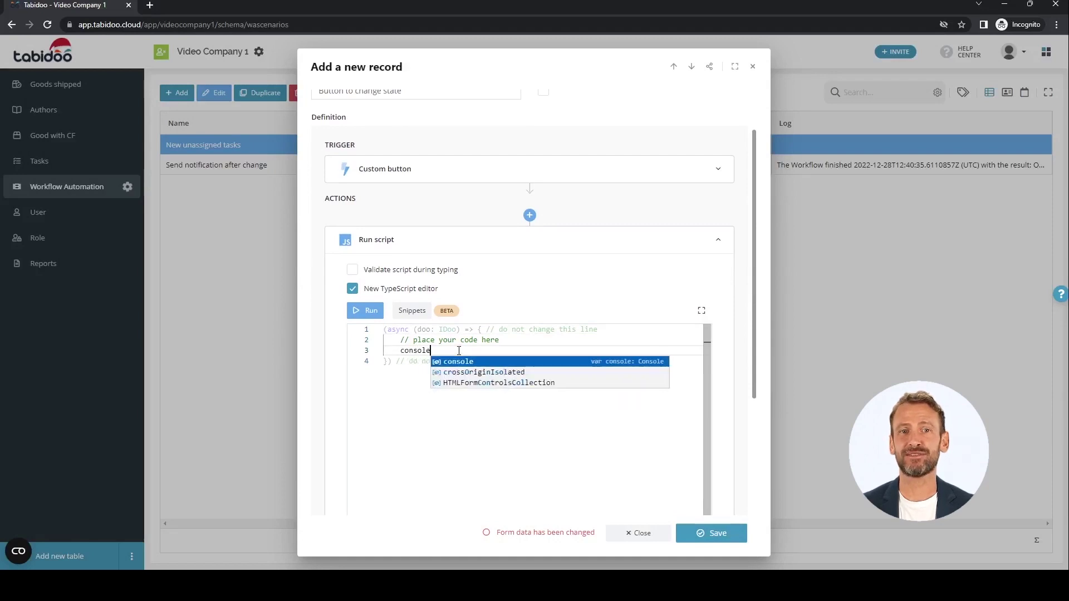
pyautogui.write('.log()')
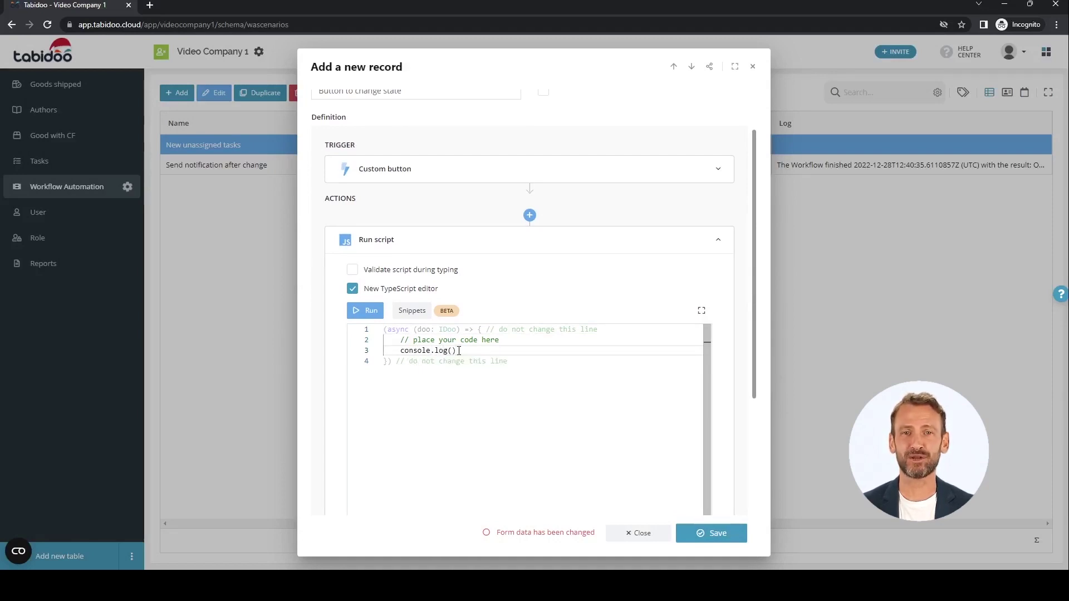
pyautogui.write('doo.model')
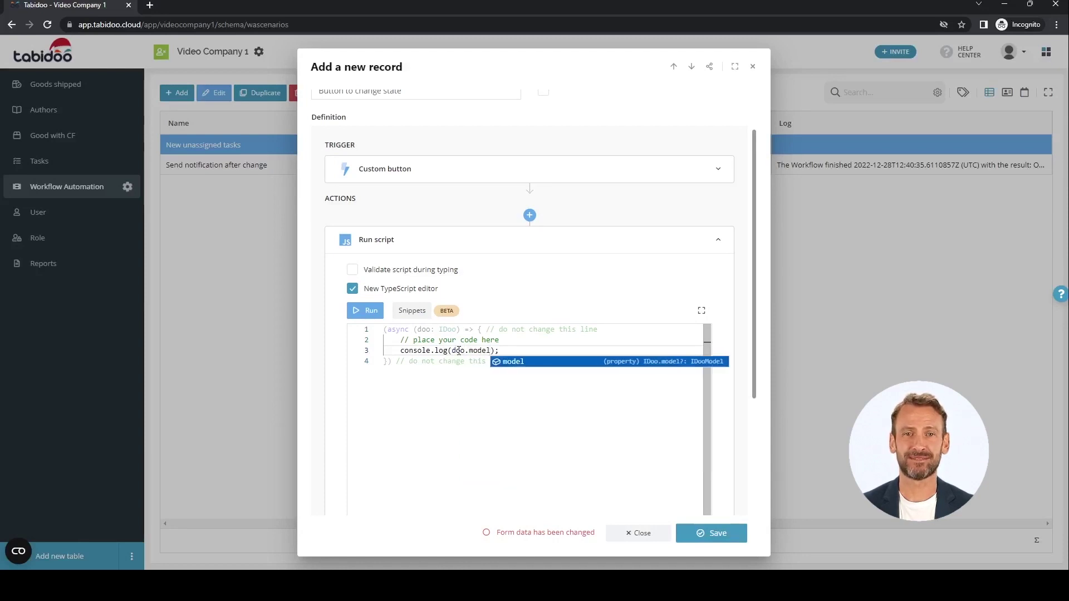
pyautogui.press('Home')
pyautogui.write('//')
# Write await doo.table.updateFields('Tasks', doo.model.id, { state: 'Closed' }) in the script
pyautogui.press('Return')
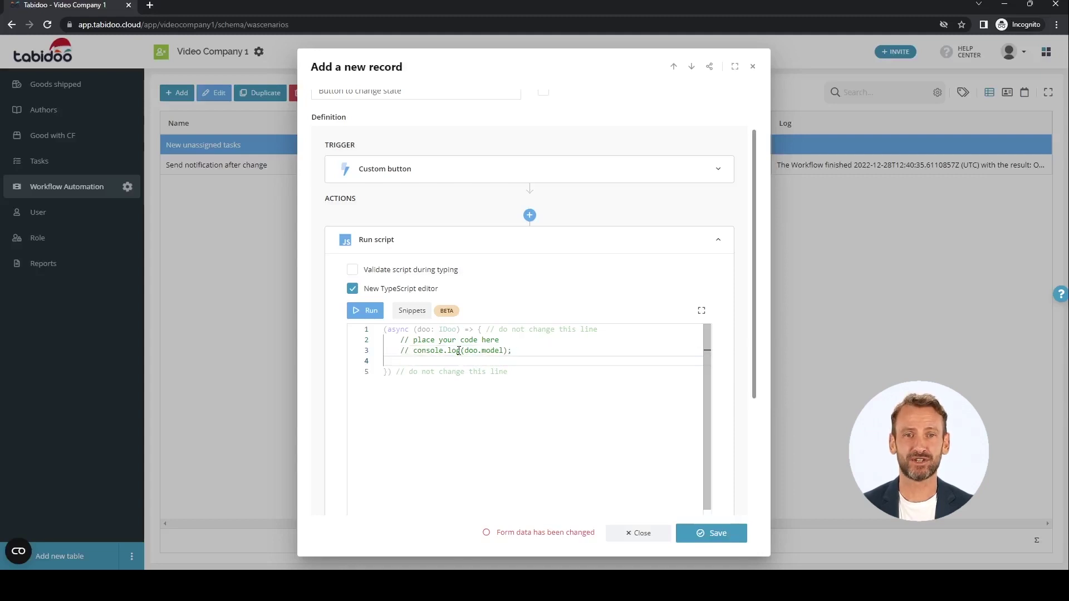
pyautogui.write('await ')
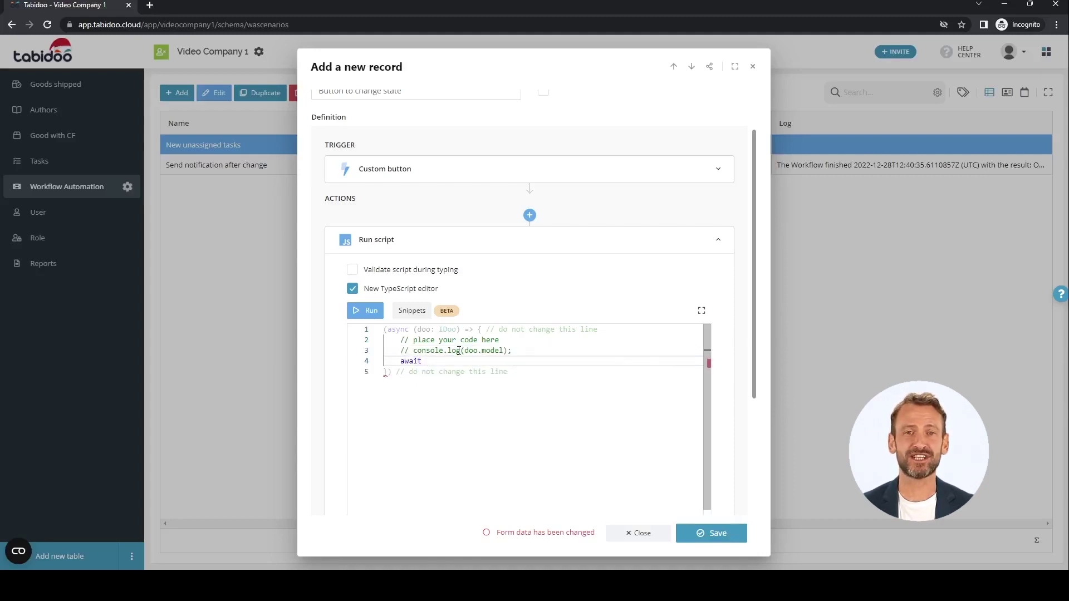
pyautogui.write('doo.model')
pyautogui.press('BackSpace')
pyautogui.press('BackSpace')
pyautogui.press('BackSpace')
pyautogui.press('BackSpace')
pyautogui.press('BackSpace')
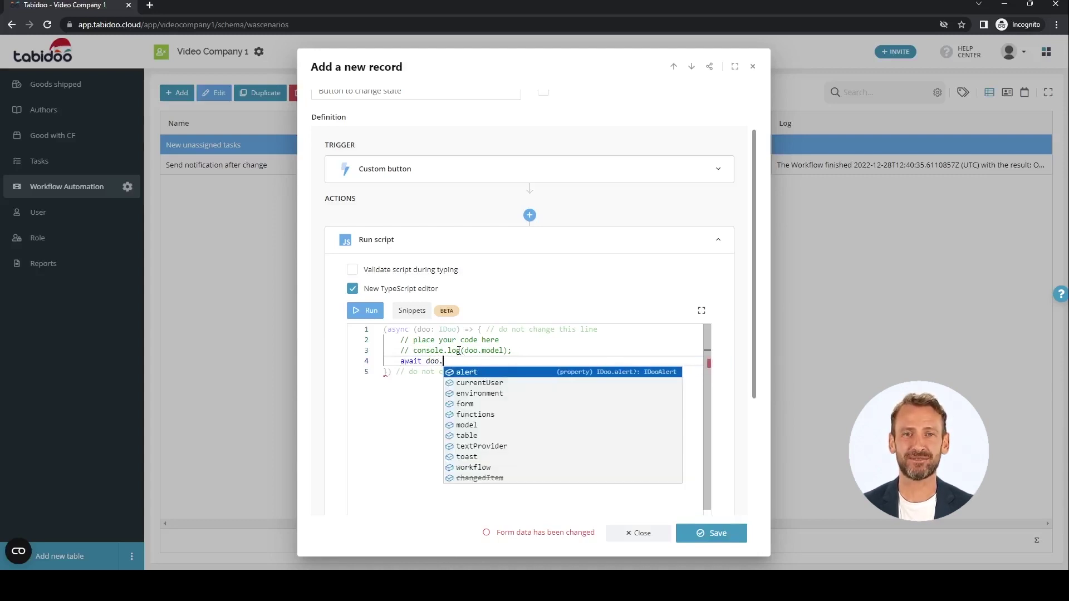
pyautogui.write('table.')
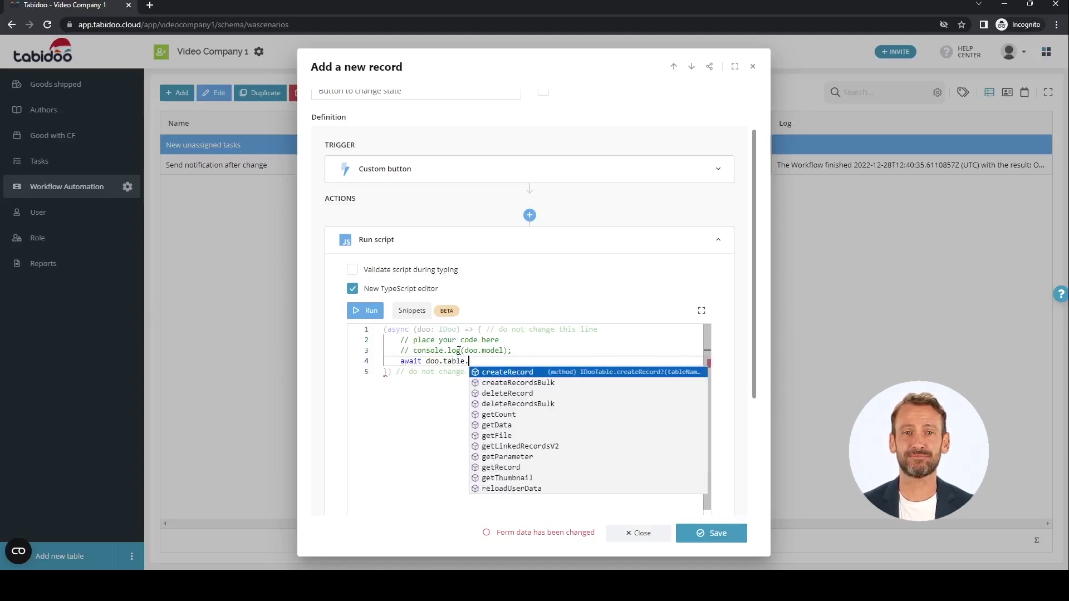
pyautogui.write('fi')
pyautogui.press('Down')
pyautogui.press('Return')
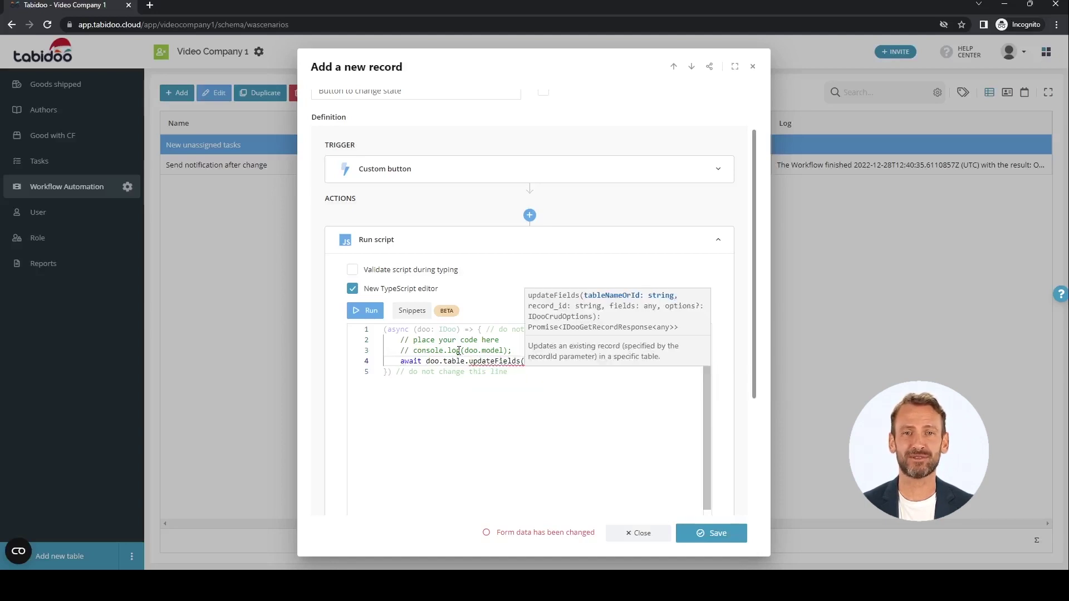
pyautogui.write("'Tas")
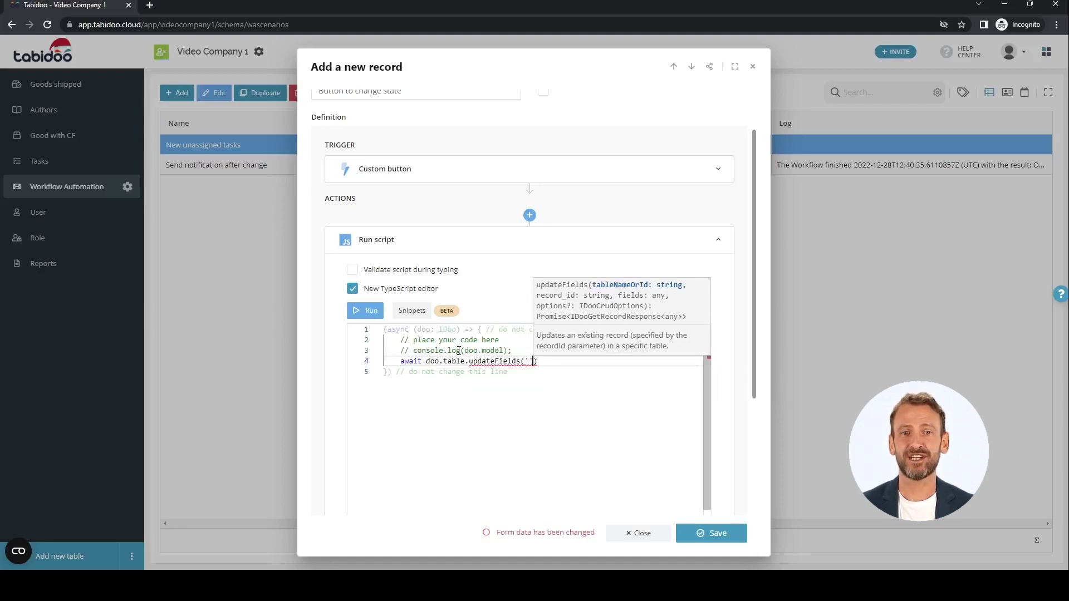
pyautogui.write("ks'")
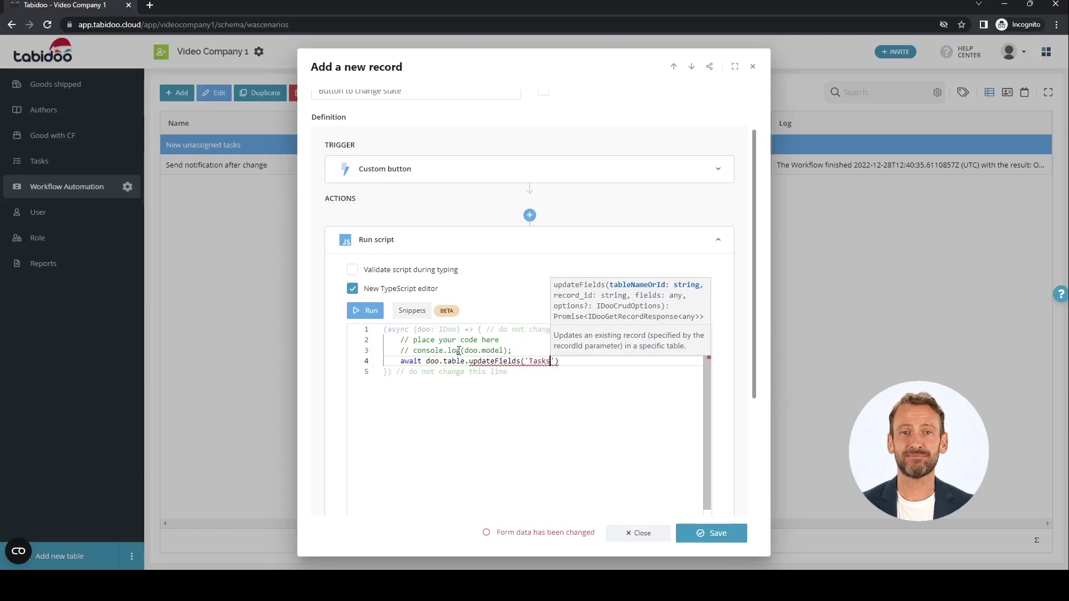
pyautogui.write(', doo')
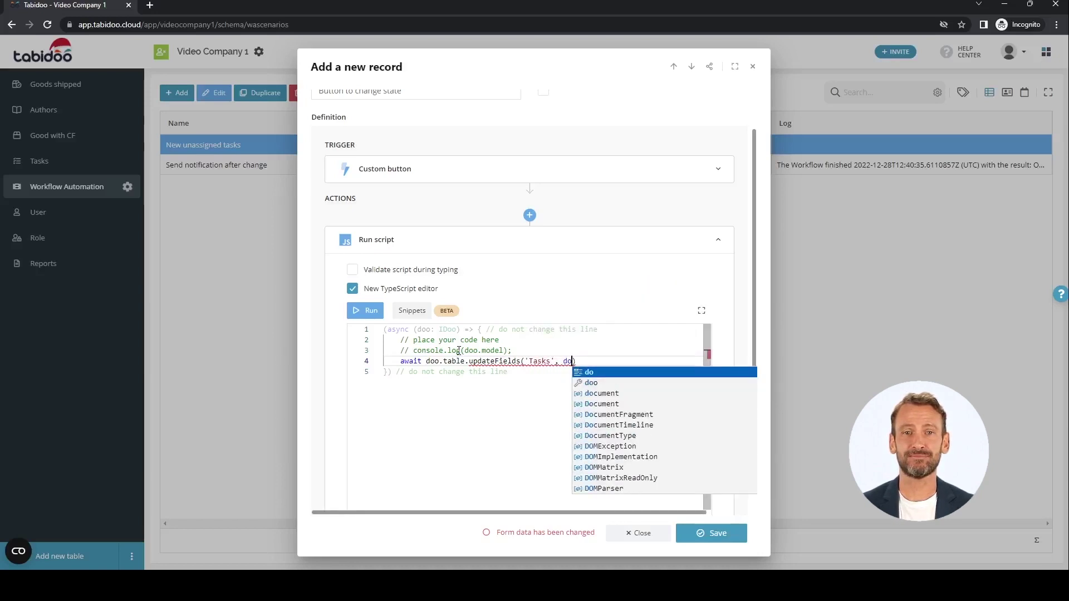
pyautogui.write('.model.i')
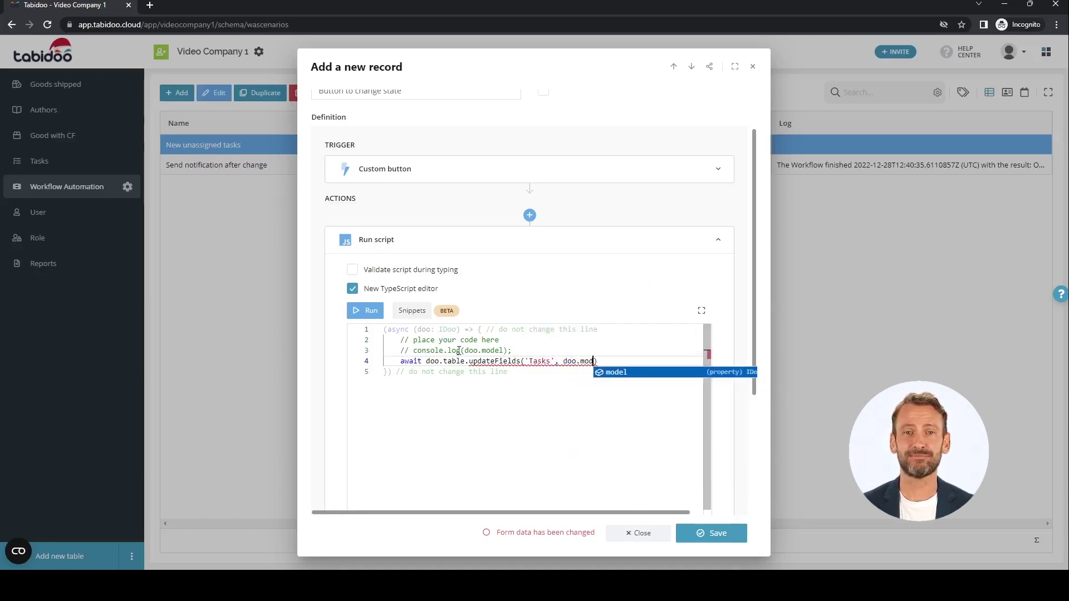
pyautogui.write('d')
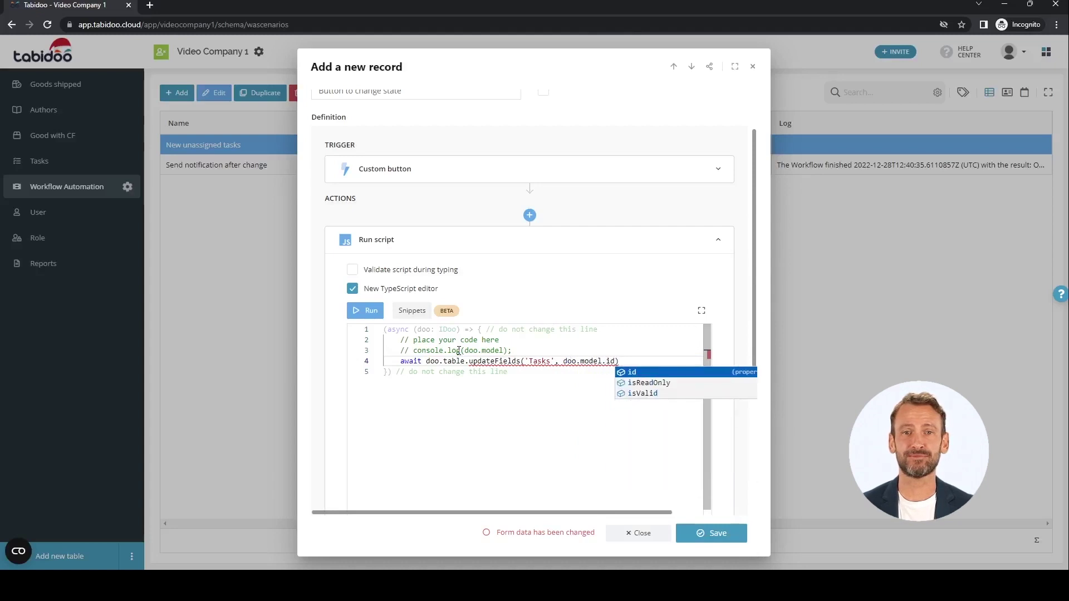
pyautogui.write(', {}')
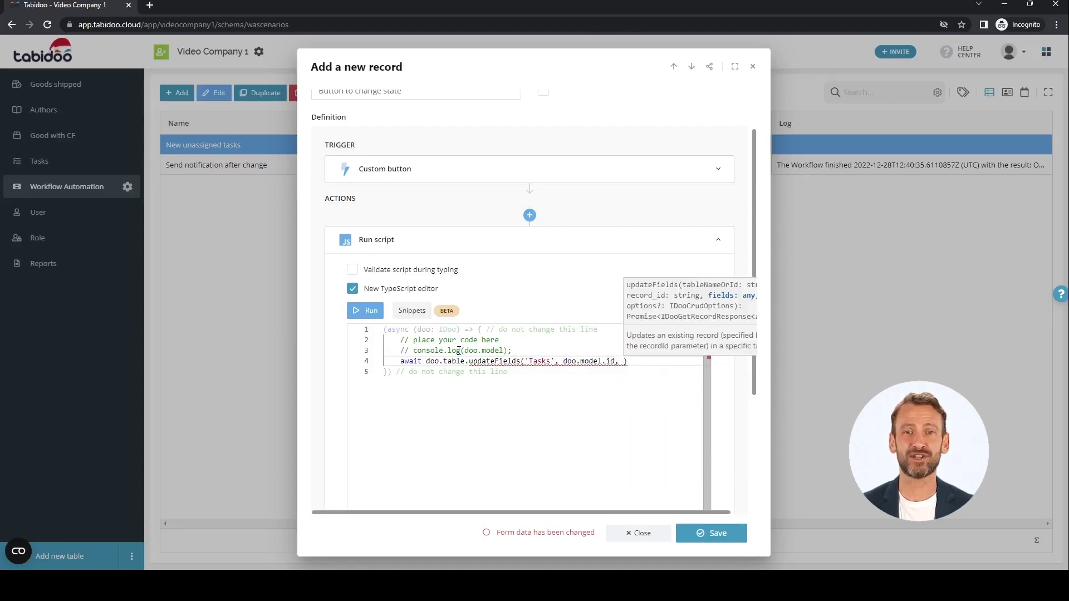
pyautogui.write(')')
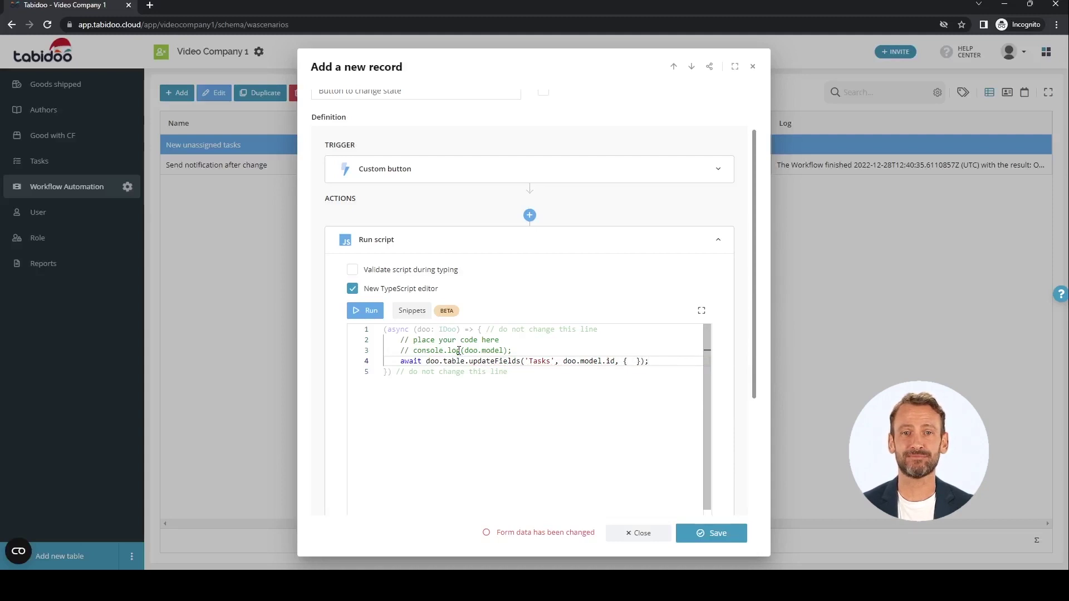
pyautogui.write('state: ')
pyautogui.write("''")
pyautogui.write("Closed'")
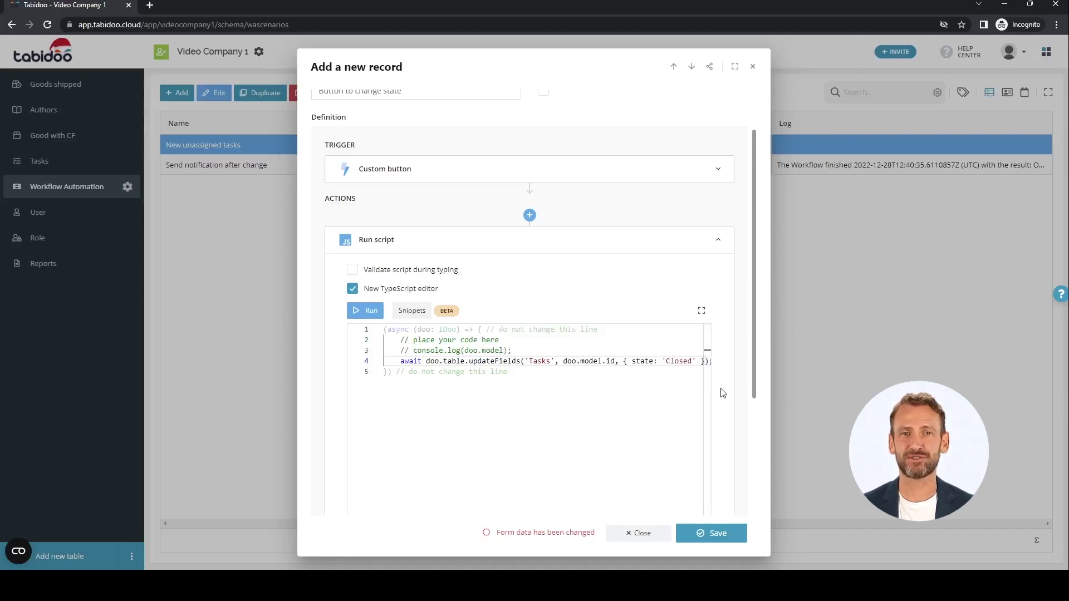
# Add an Ok-only confirmation message box reading 'Done', then save the workflow
pyautogui.click(720, 244)
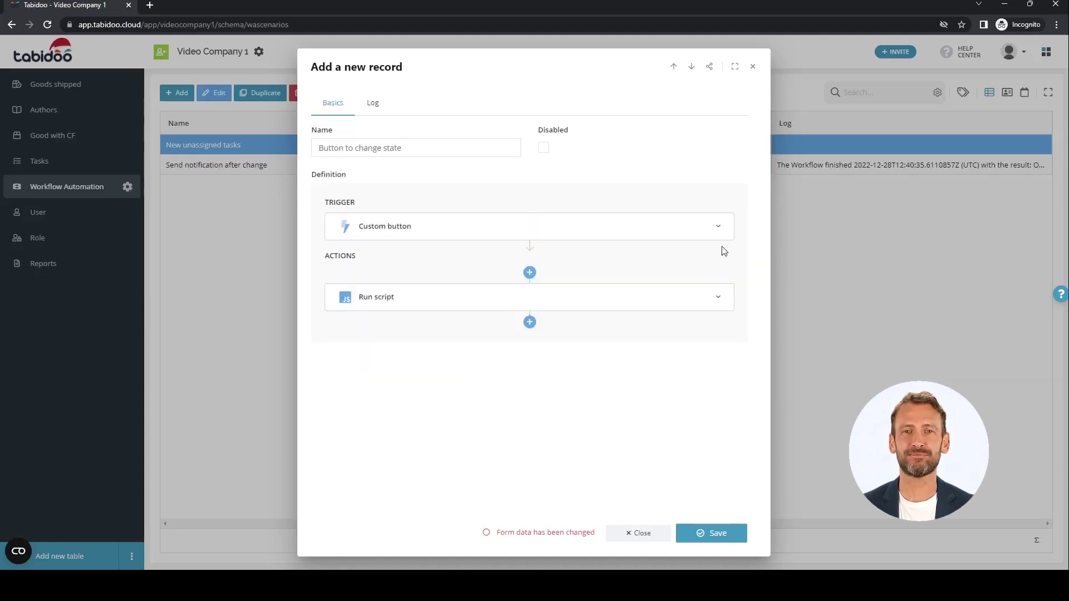
pyautogui.click(530, 324)
pyautogui.click(497, 426)
pyautogui.scroll(-2, 495, 423)
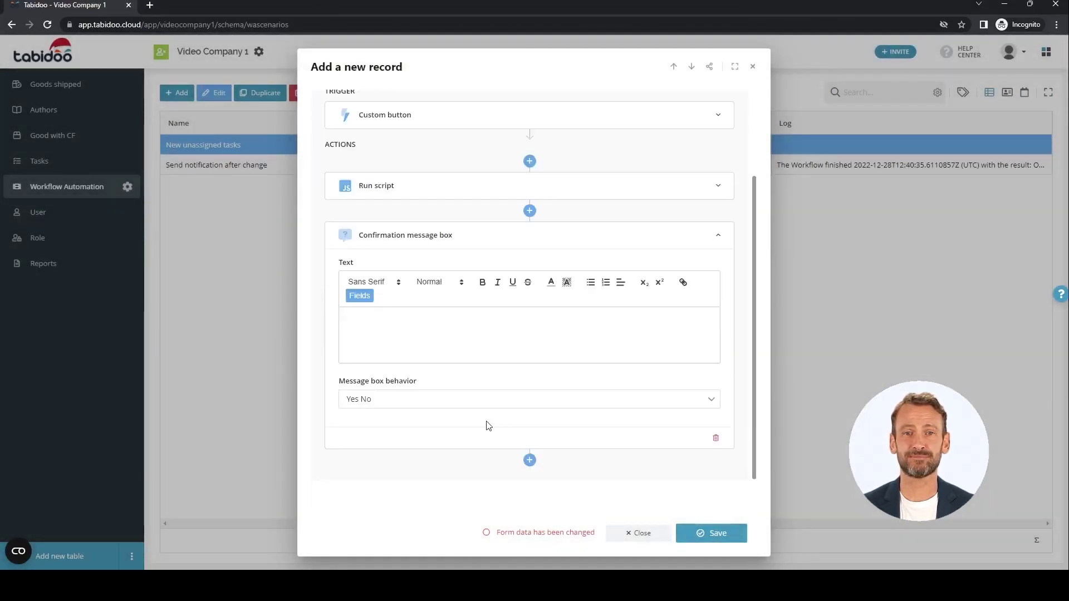
pyautogui.click(421, 402)
pyautogui.click(369, 462)
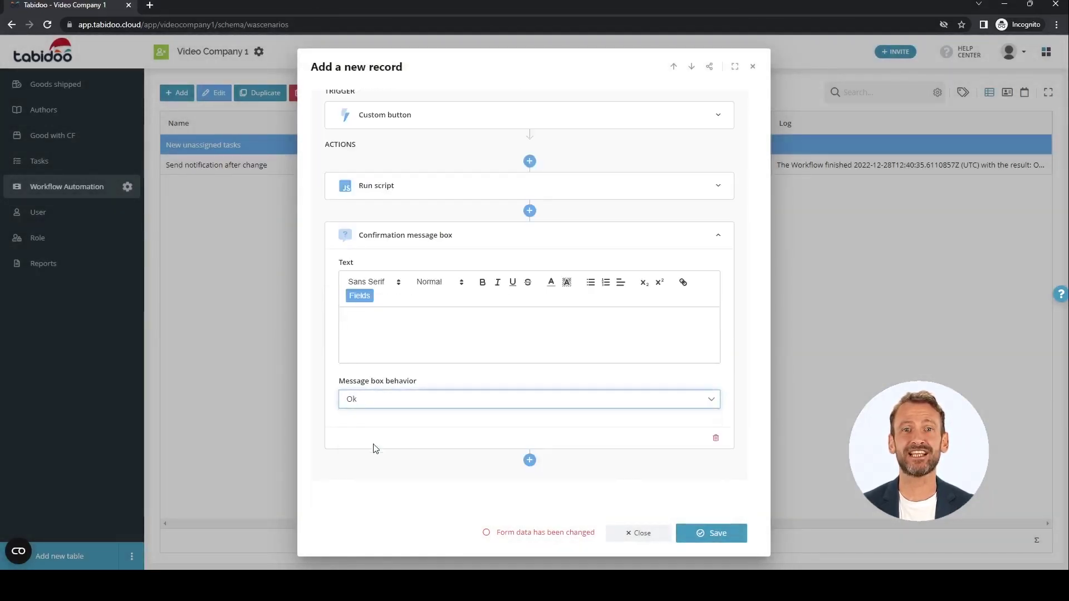
pyautogui.click(377, 339)
pyautogui.write('Done')
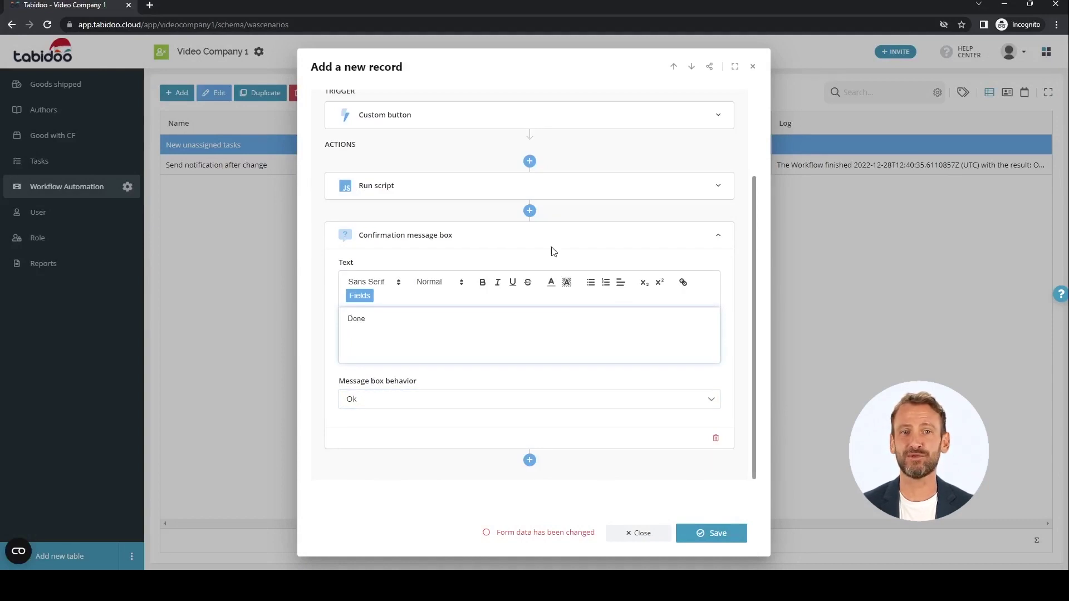
pyautogui.click(717, 240)
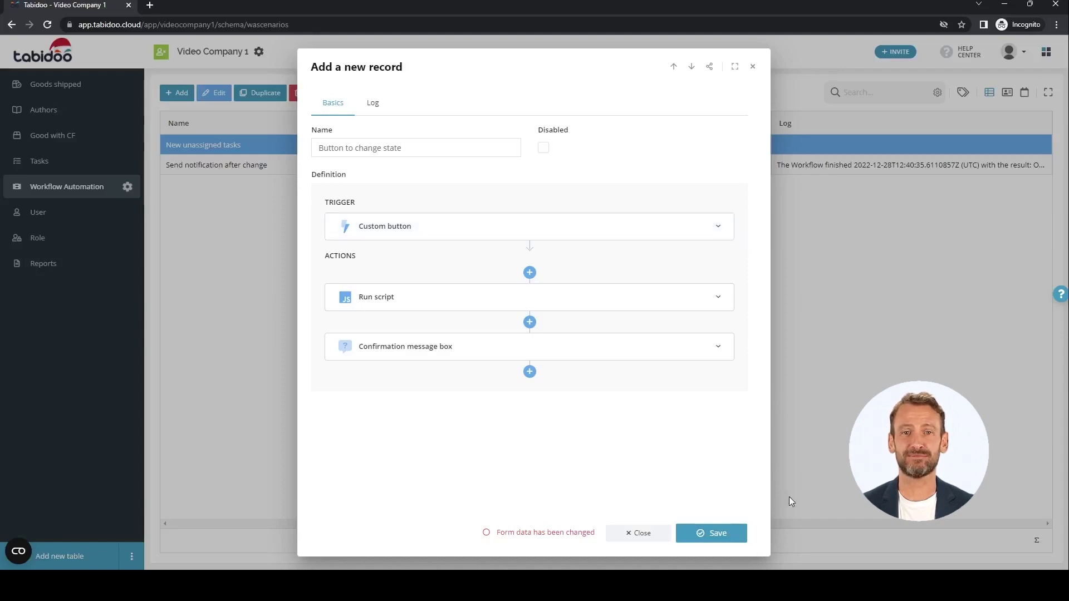
pyautogui.click(718, 533)
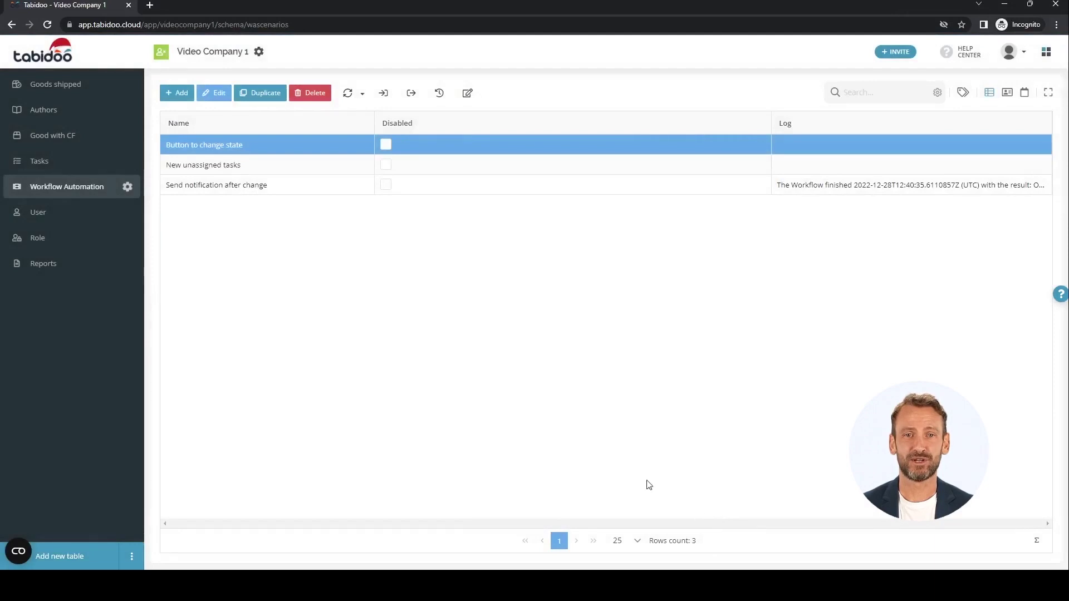
# Run the Close tasks button on 'Empty task' in Tasks and dismiss the Done message
pyautogui.click(56, 165)
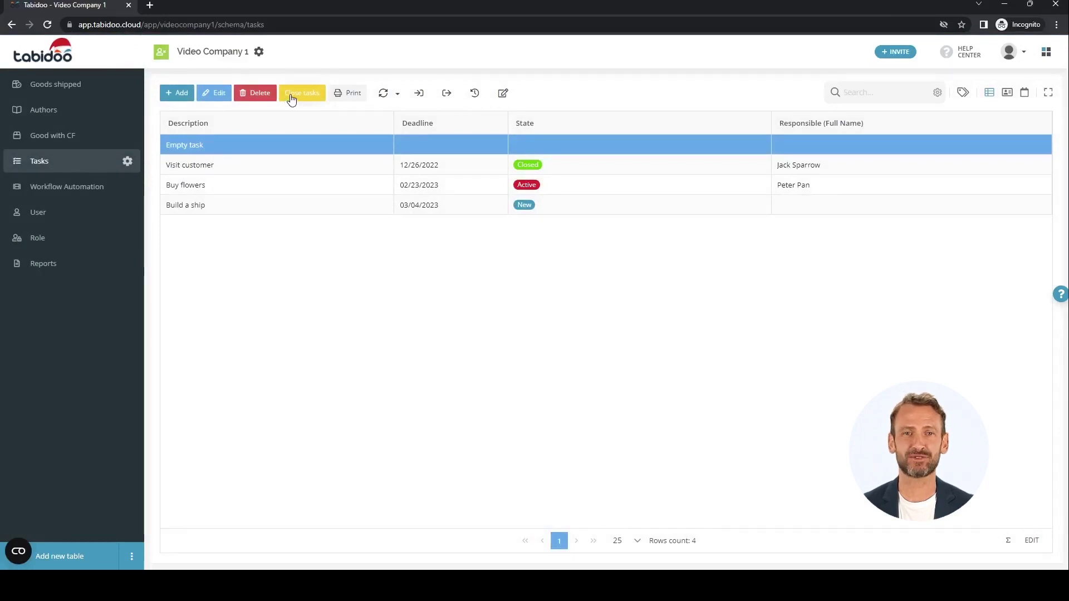
pyautogui.click(290, 98)
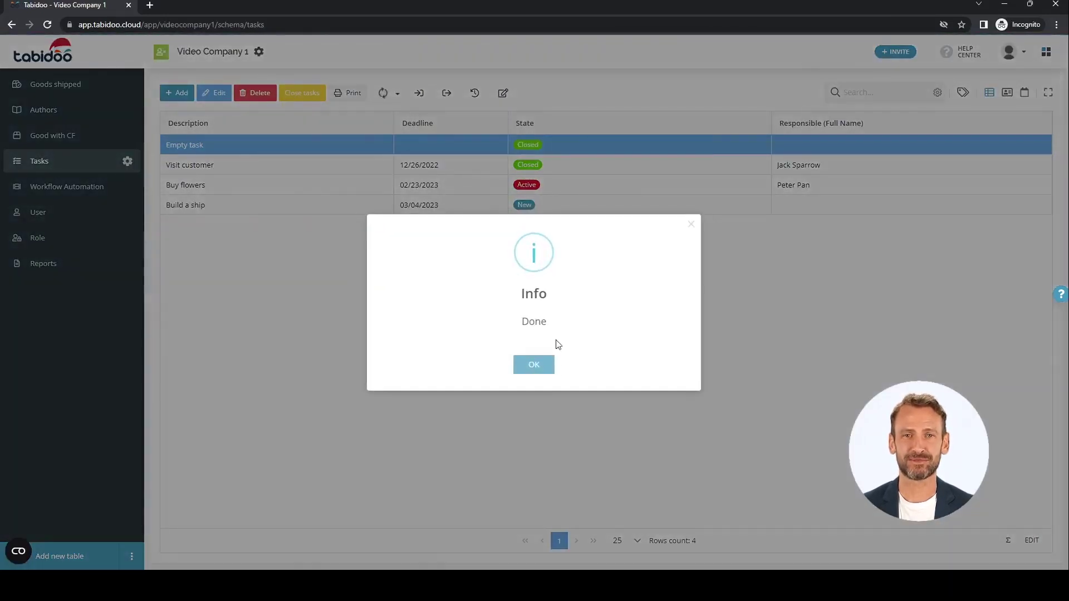
pyautogui.click(538, 366)
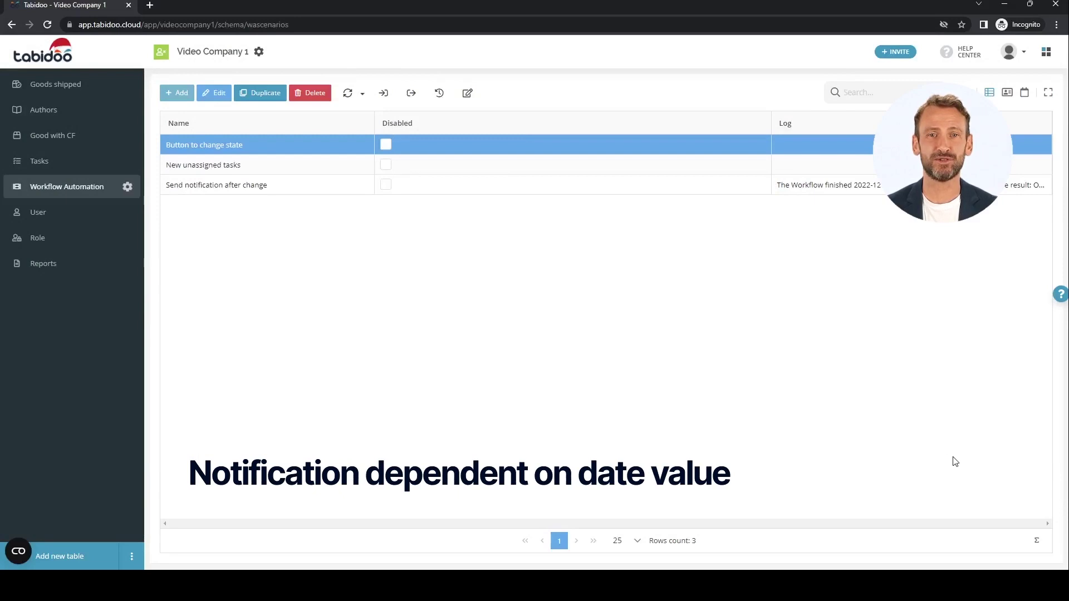
# Create a workflow named 'Deadline alert' with a When it's time trigger
pyautogui.click(179, 98)
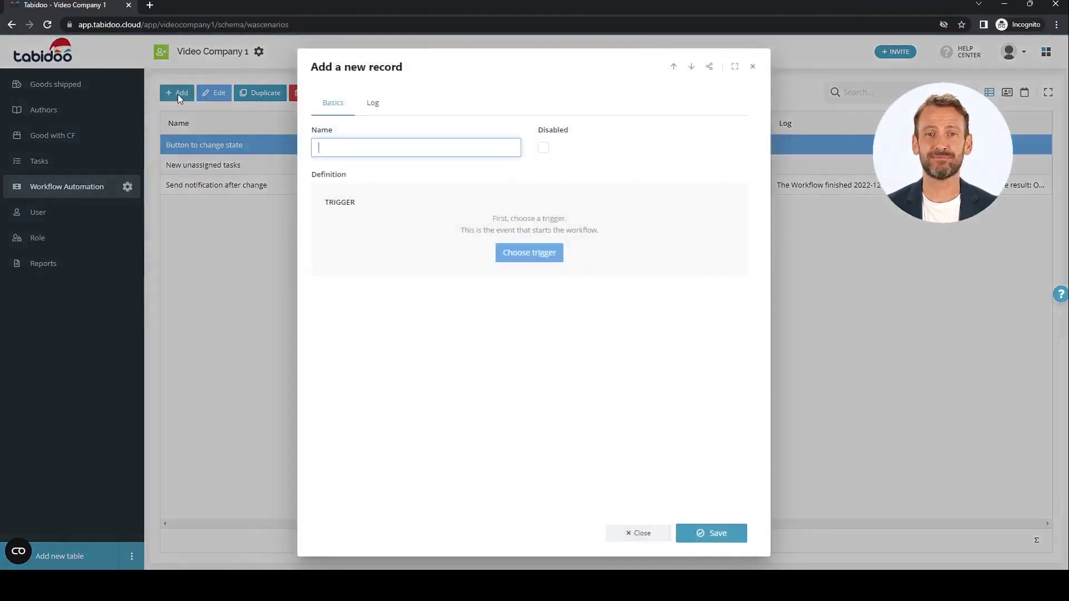
pyautogui.write('Deadline alert')
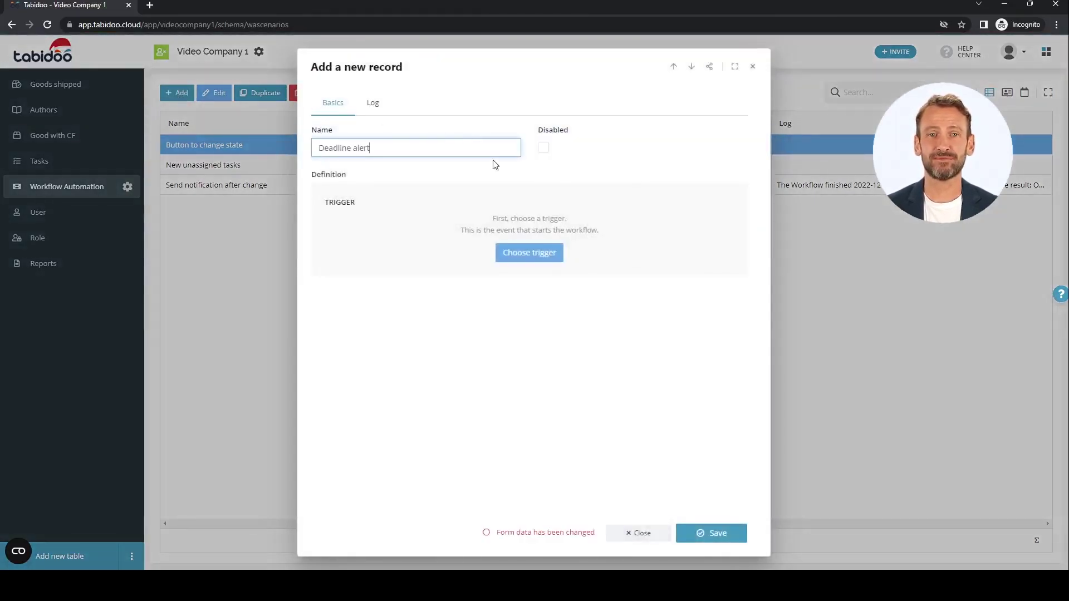
pyautogui.click(522, 253)
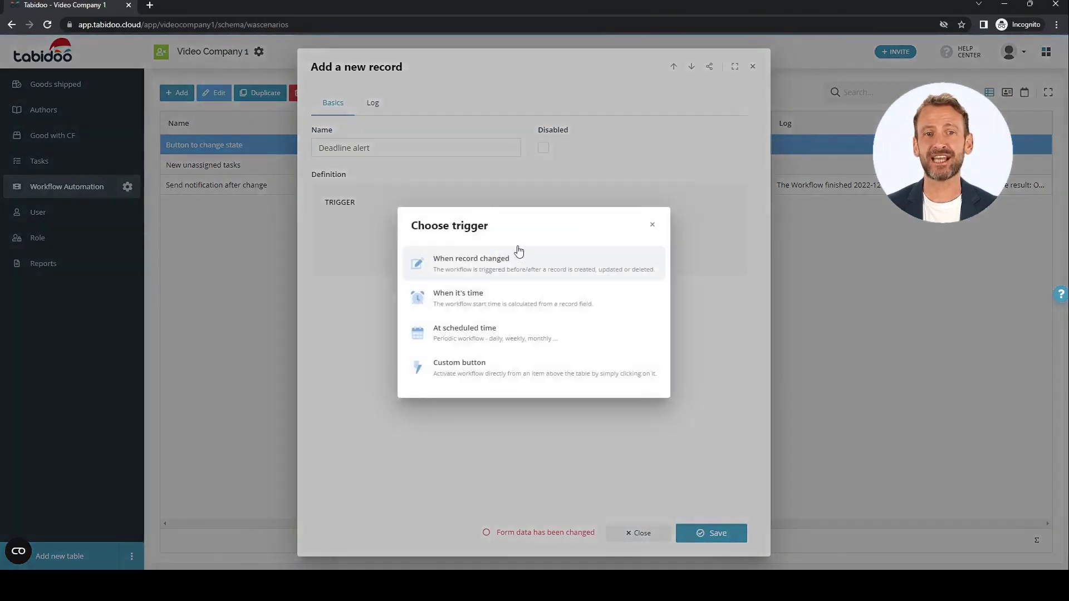
pyautogui.click(504, 295)
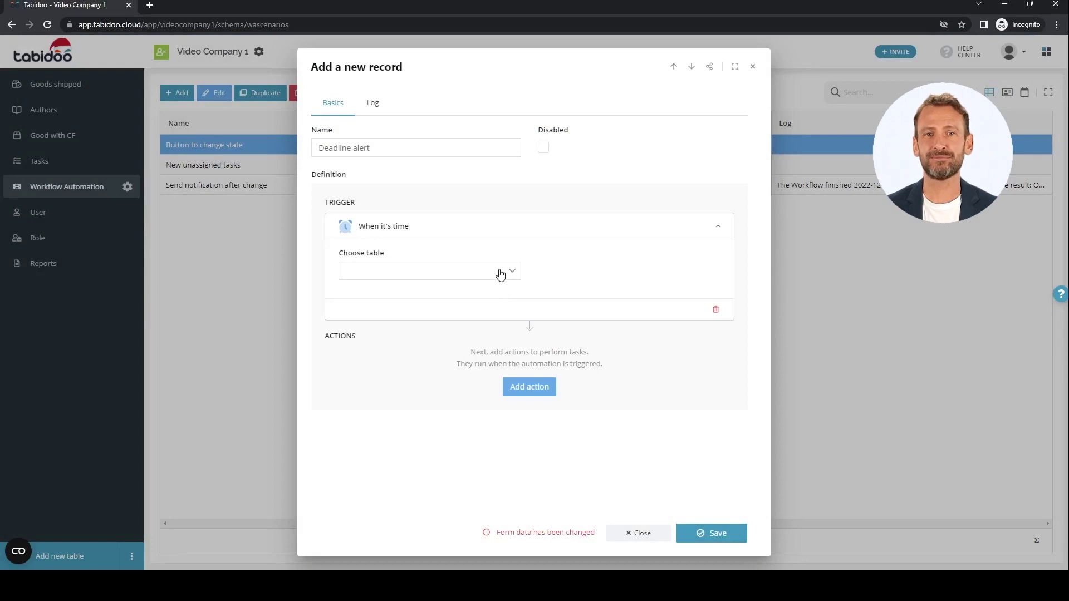
# Set the trigger to the Tasks table, timing 7 days before Deadline
pyautogui.click(501, 273)
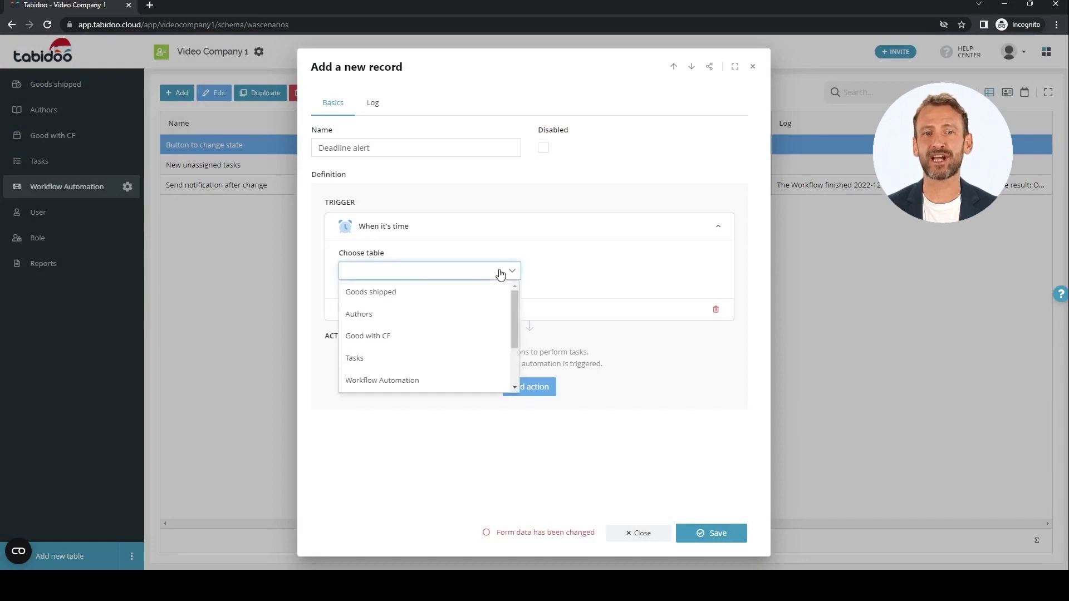
pyautogui.click(395, 359)
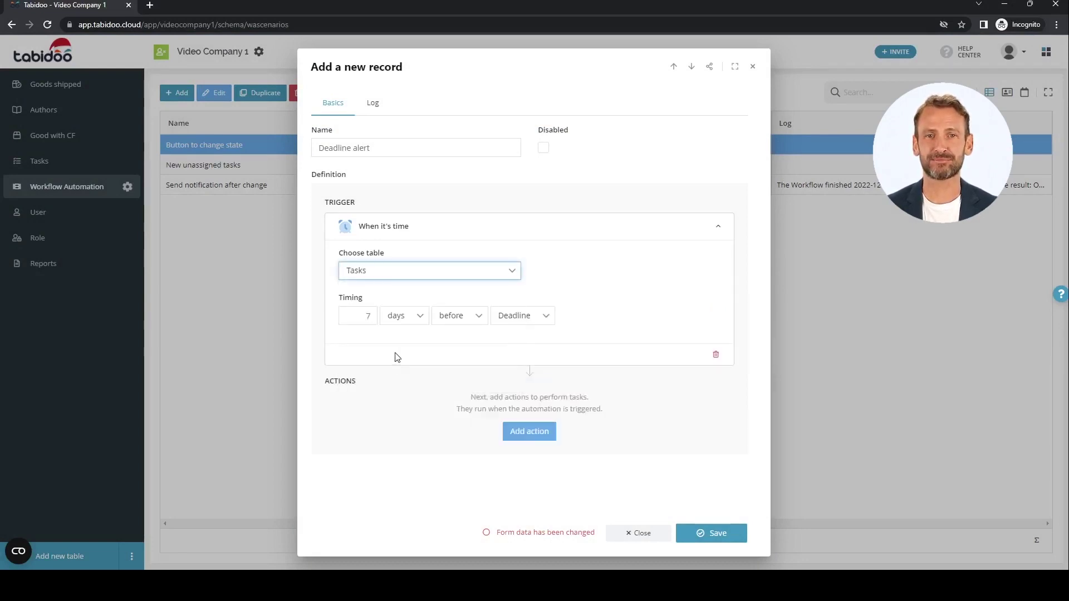
pyautogui.click(415, 318)
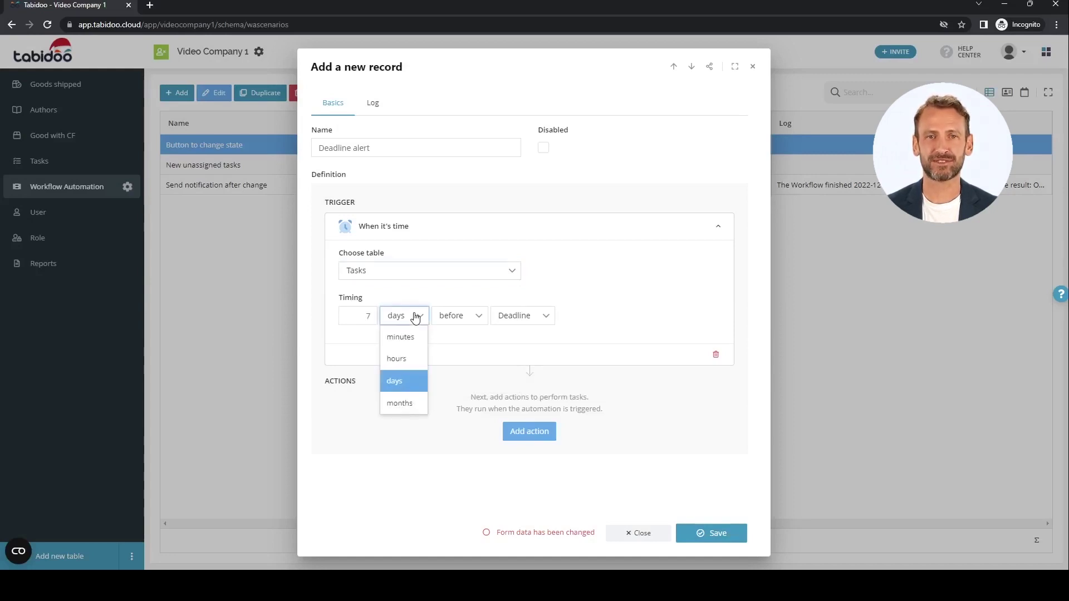
pyautogui.click(415, 317)
pyautogui.click(457, 317)
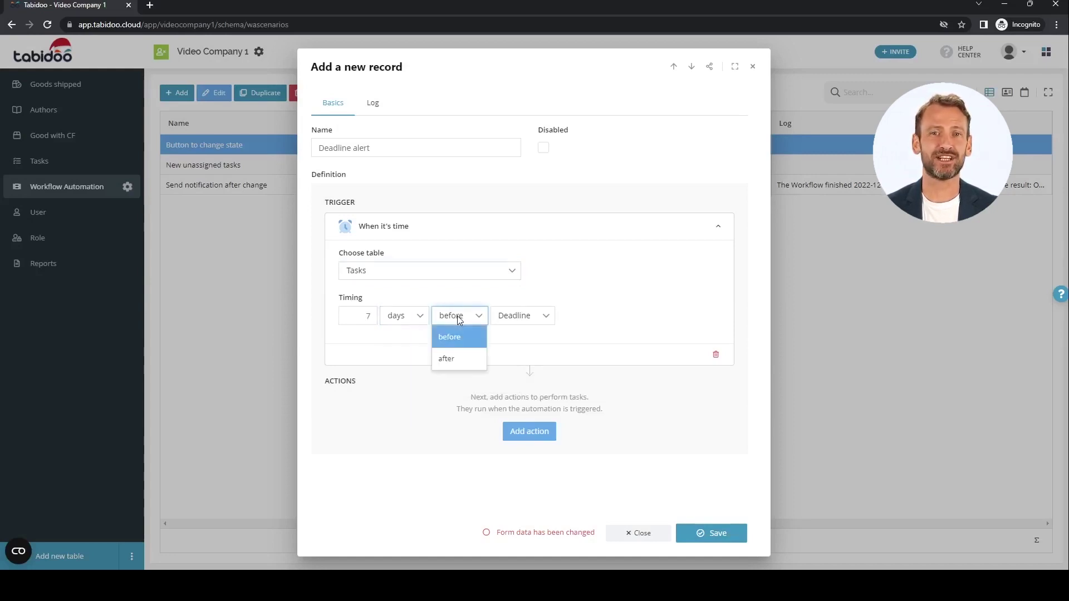
pyautogui.click(457, 318)
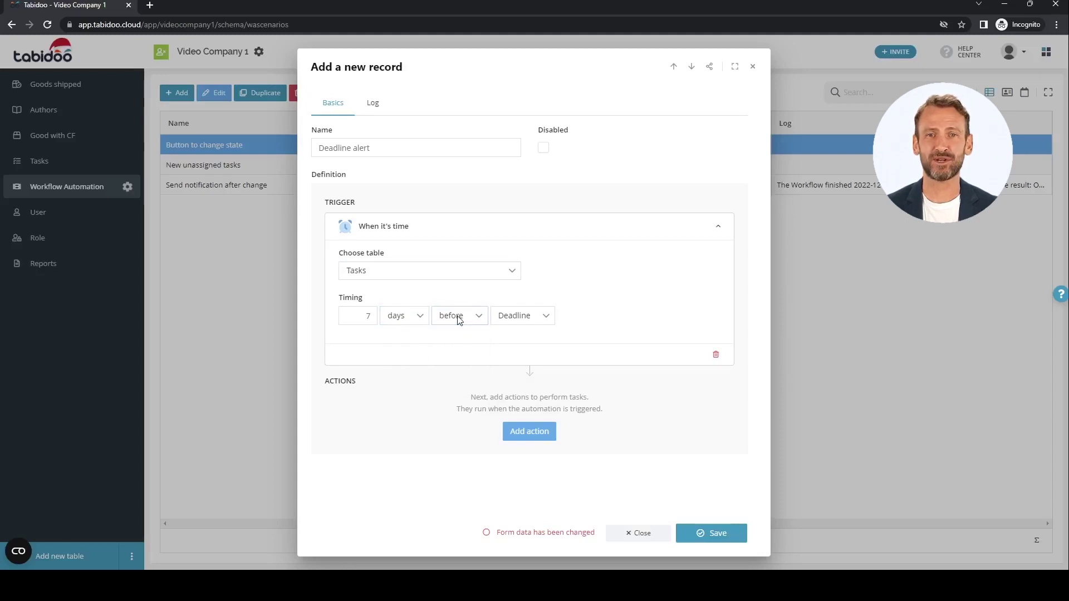
pyautogui.click(518, 319)
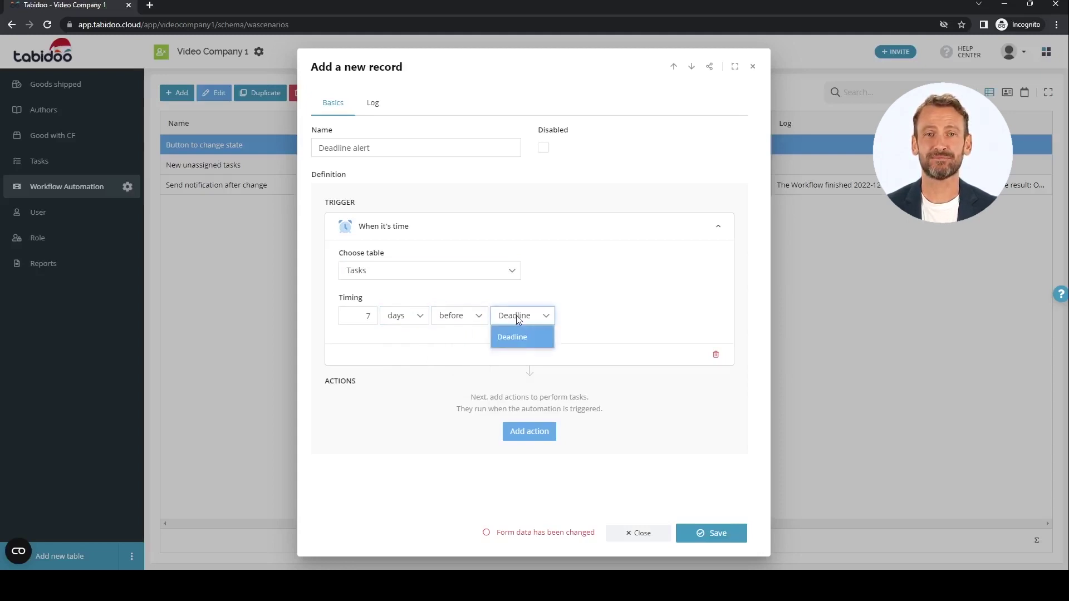
pyautogui.click(516, 316)
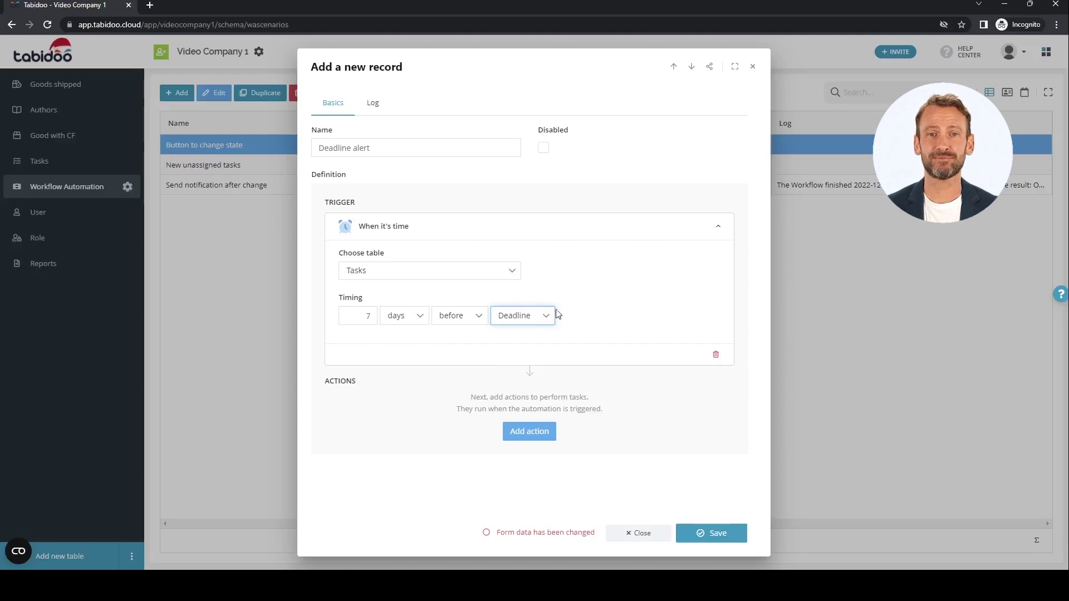
# Add Send to Slack as the workflow's first action, showing its token and channel fields
pyautogui.click(532, 435)
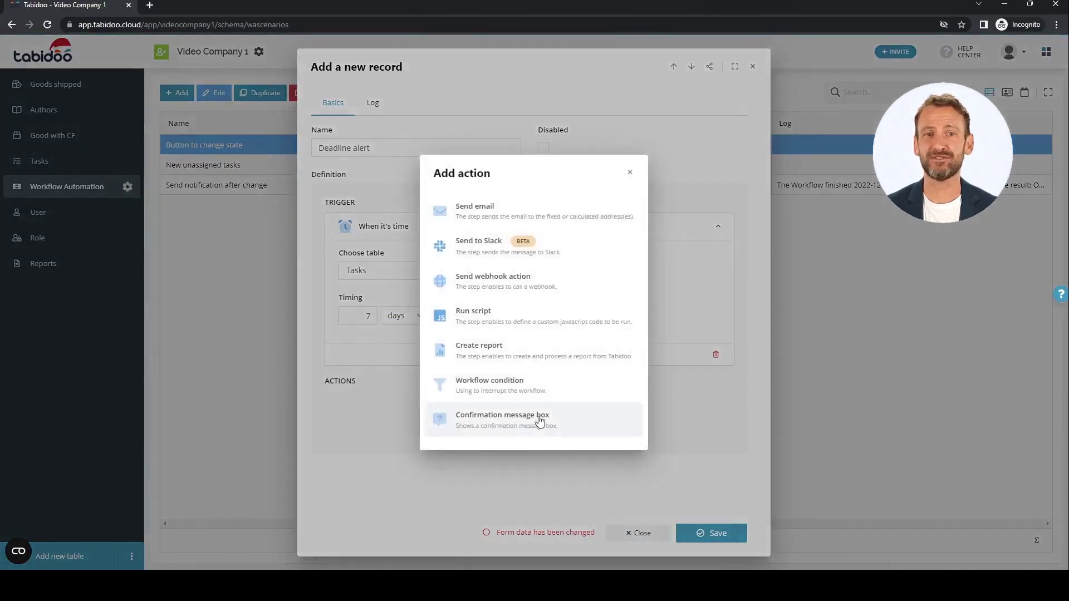
pyautogui.click(495, 251)
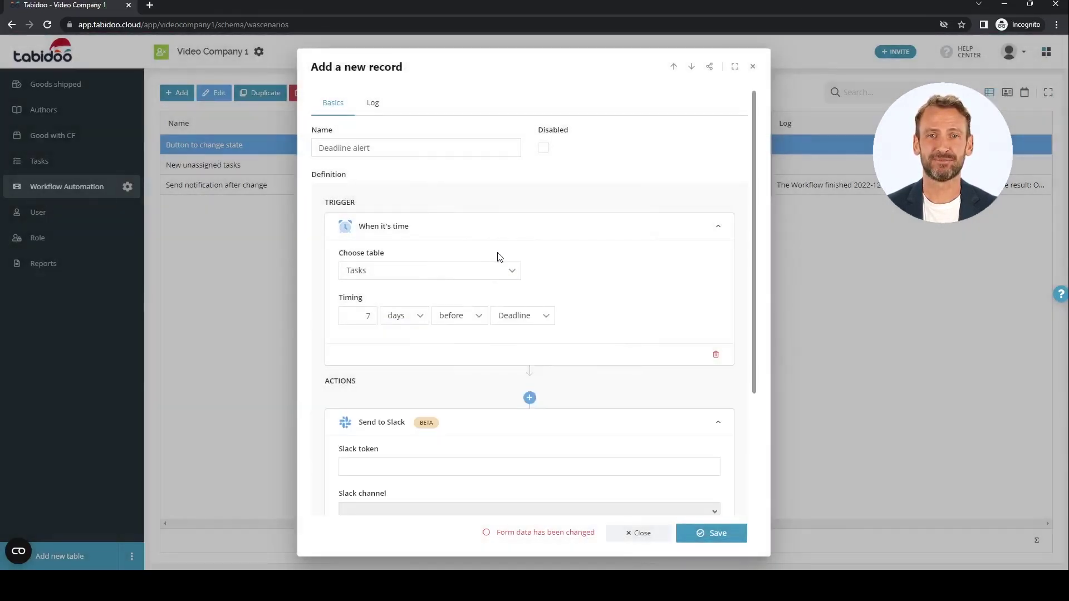
pyautogui.moveTo(756, 239); pyautogui.dragTo(750, 314)
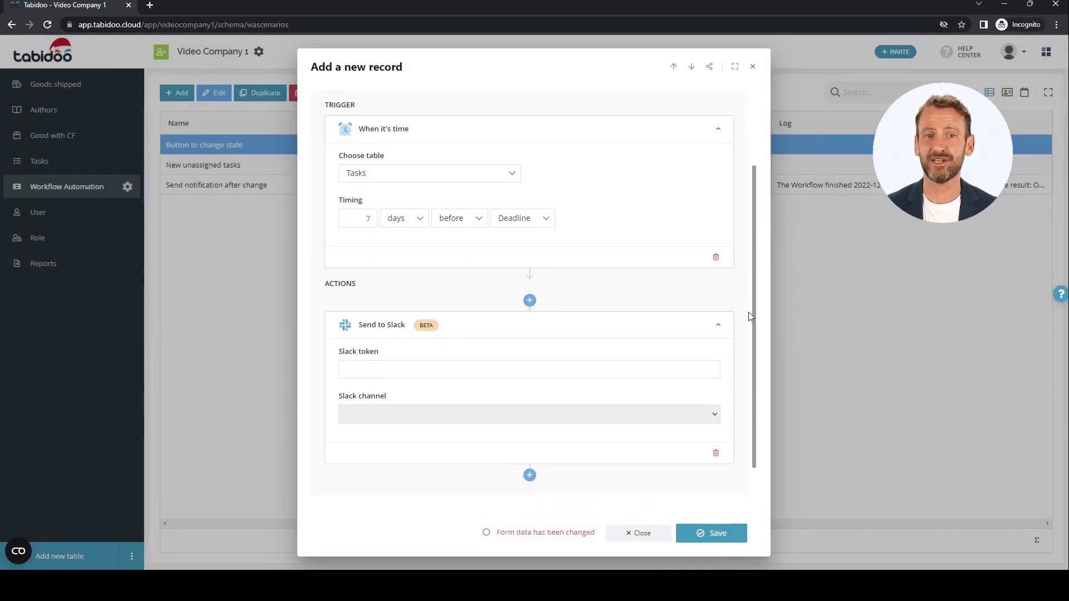